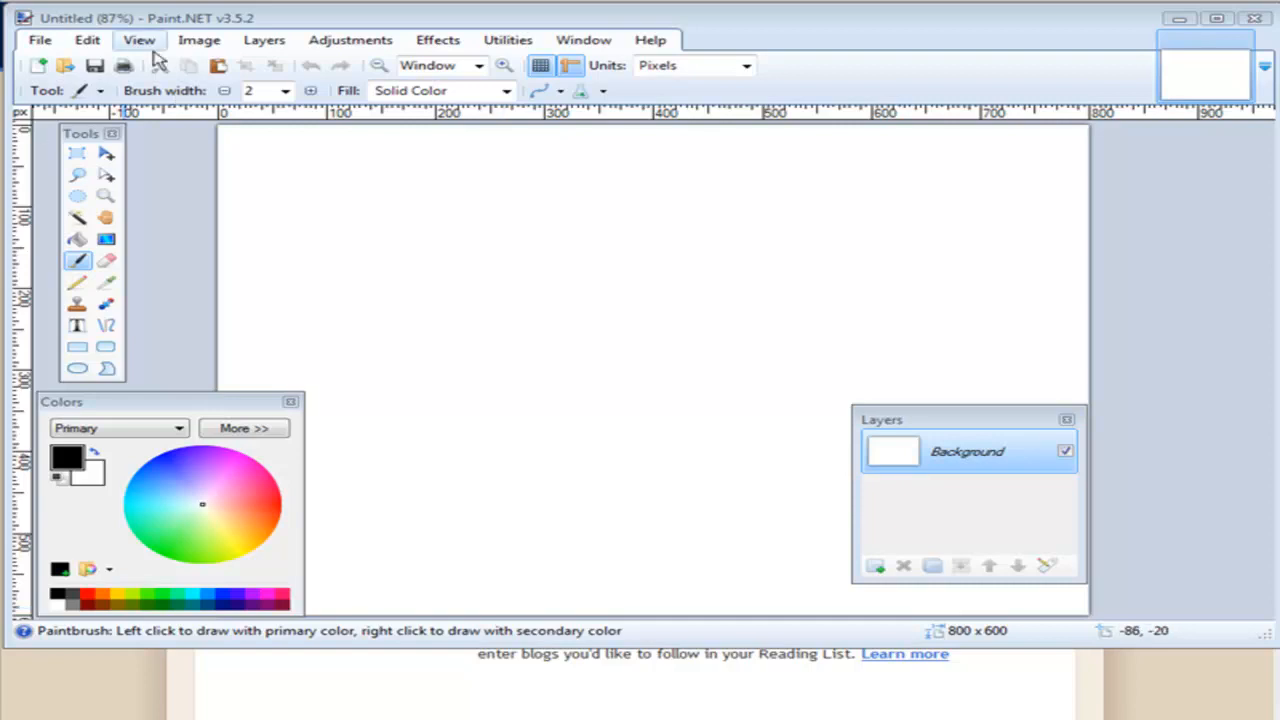
Resize the blank image to 1450 x 1100 pixels with a resolution of 71 pixels/inch.
{"action": "left_click", "coordinate": [200, 42]}
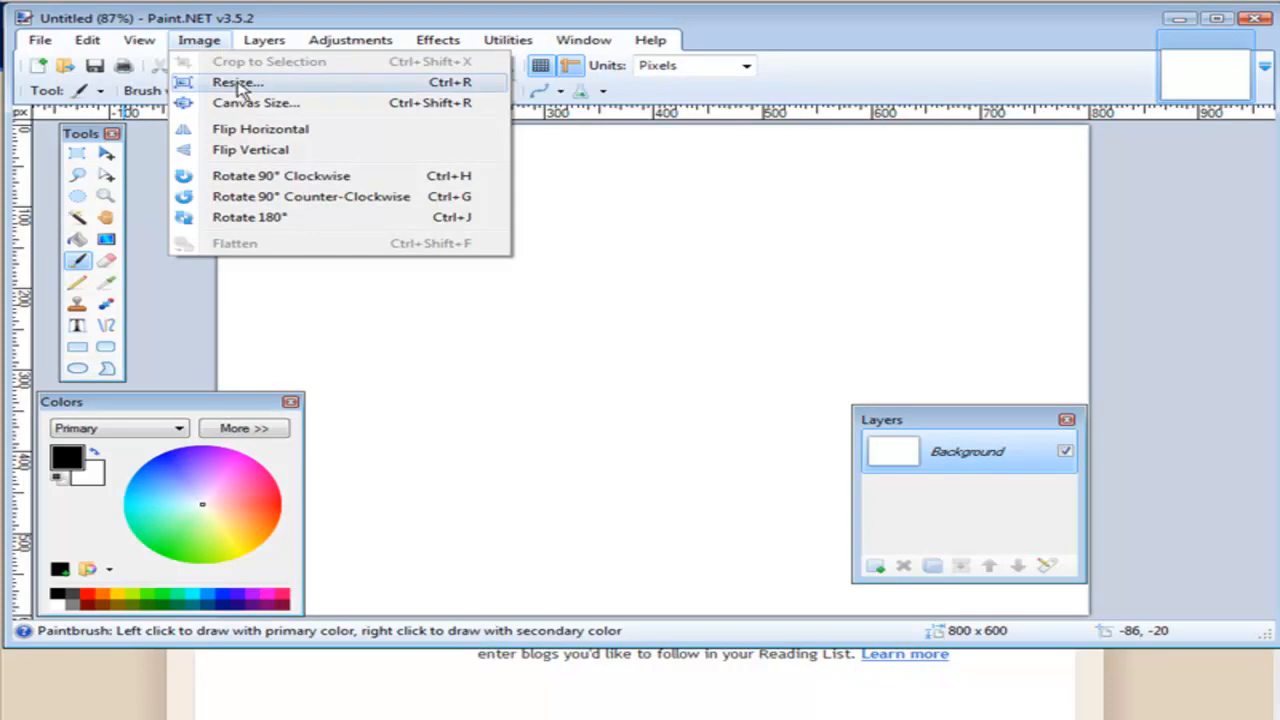
{"action": "left_click", "coordinate": [231, 83]}
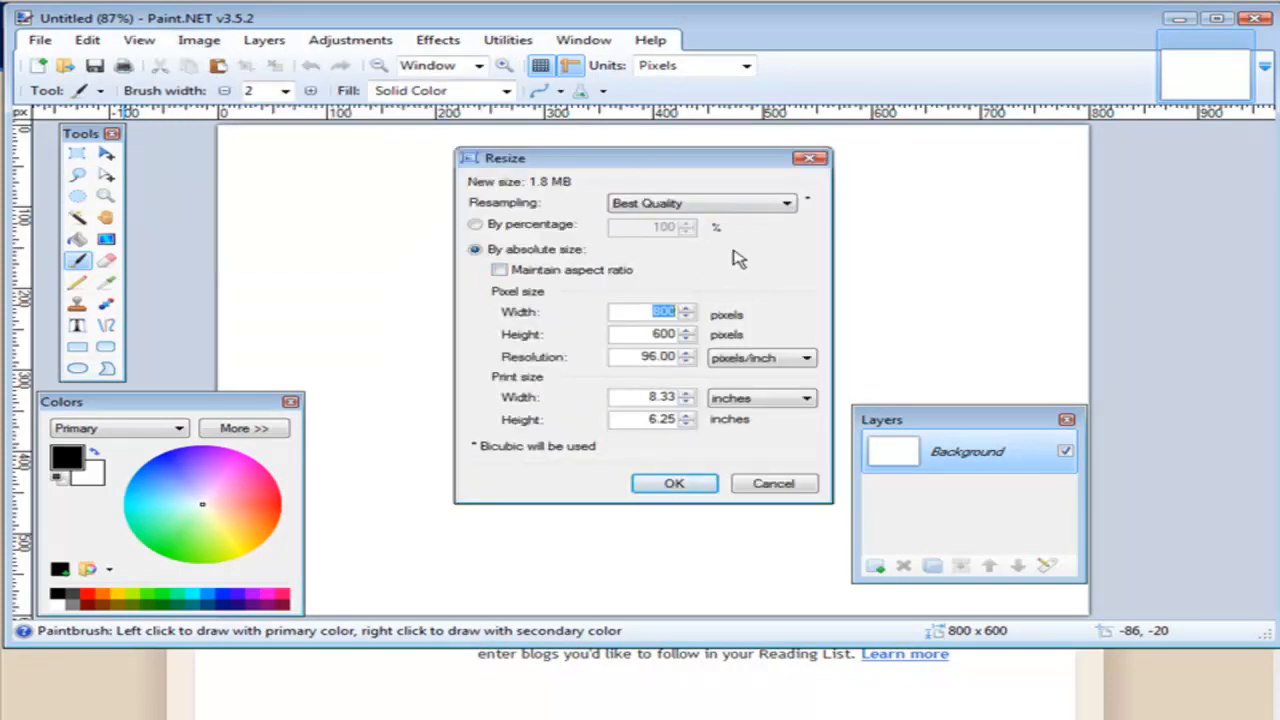
{"action": "type", "text": "1450"}
{"action": "type", "text": "1100"}
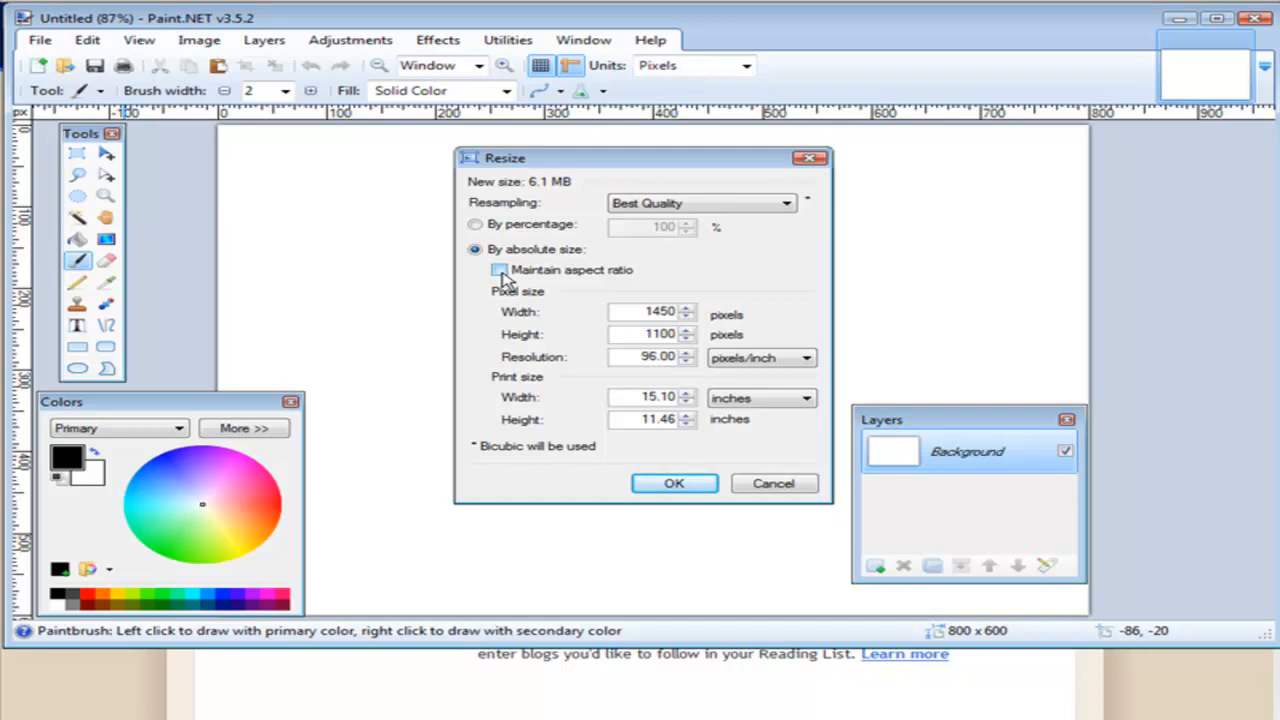
{"action": "double_click", "coordinate": [648, 357]}
{"action": "type", "text": "71"}
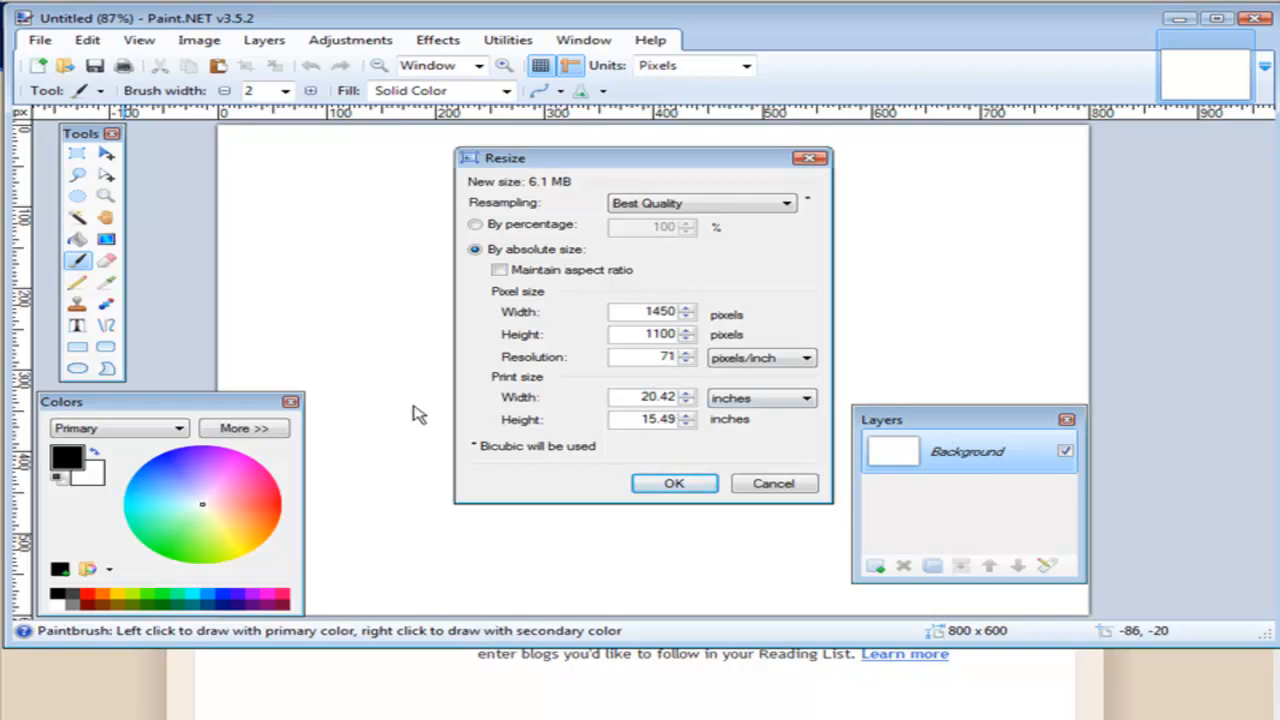
{"action": "left_click", "coordinate": [660, 485]}
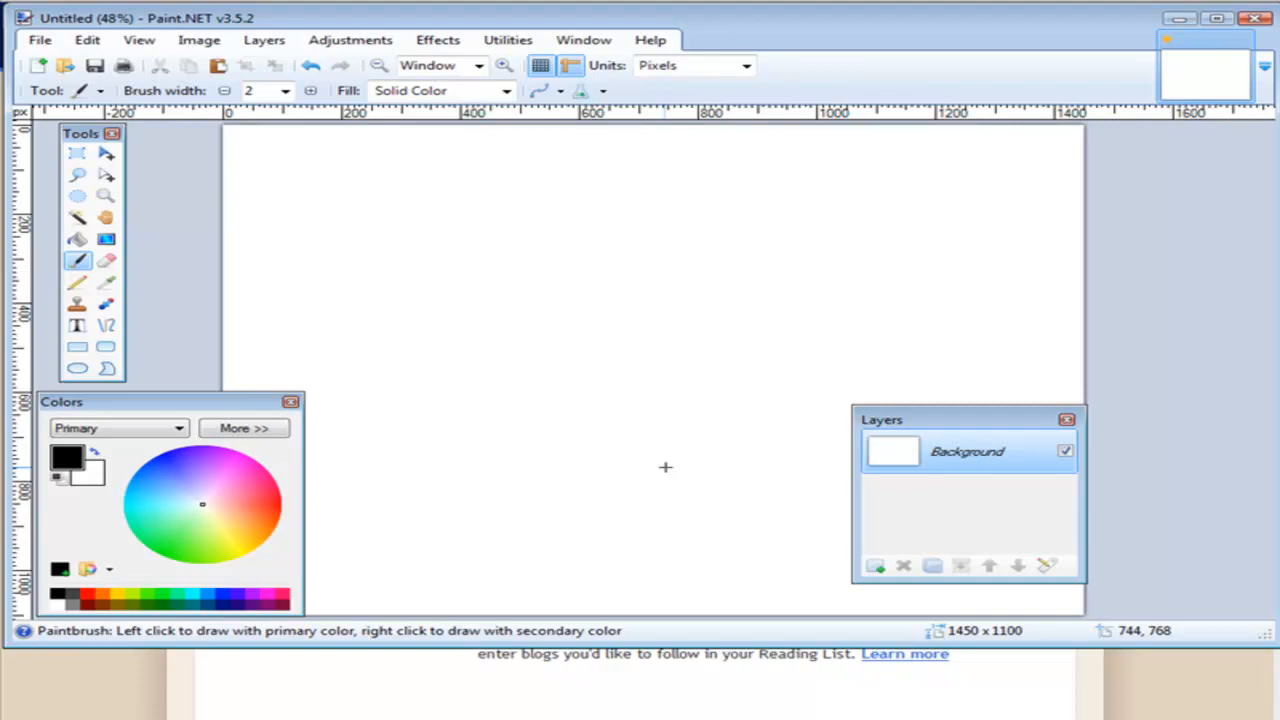
Set the primary color to pale cream with black as secondary, and add a new layer above the background.
{"action": "left_click", "coordinate": [95, 455]}
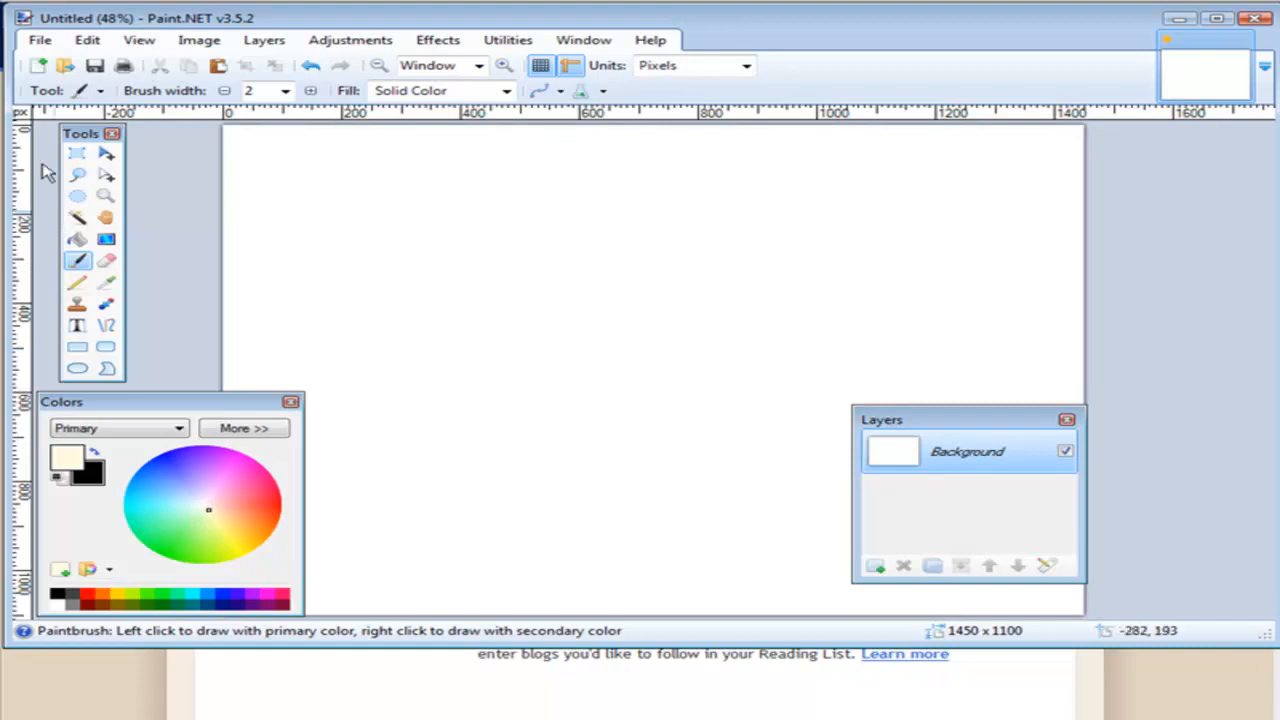
{"action": "left_click", "coordinate": [264, 40]}
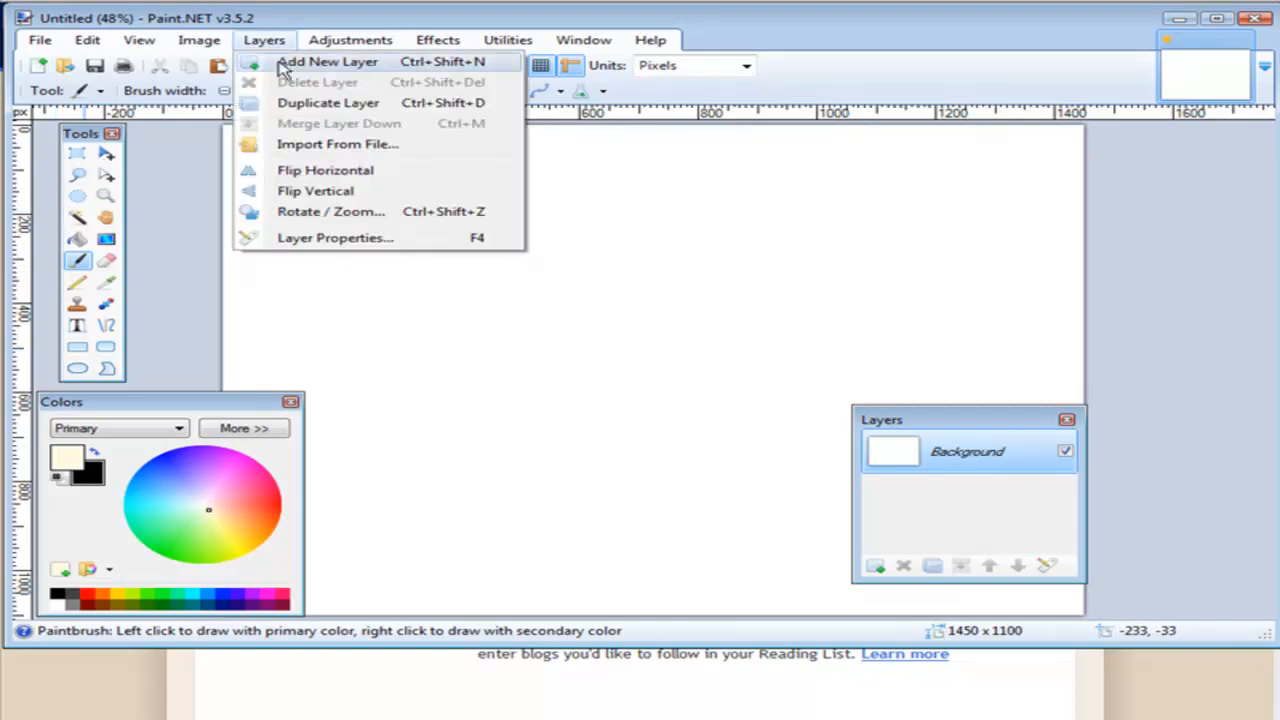
{"action": "left_click", "coordinate": [285, 60]}
Select a central rectangle of about 832 x 1090 pixels on the new layer and fill it with the cream color.
{"action": "left_click", "coordinate": [77, 153]}
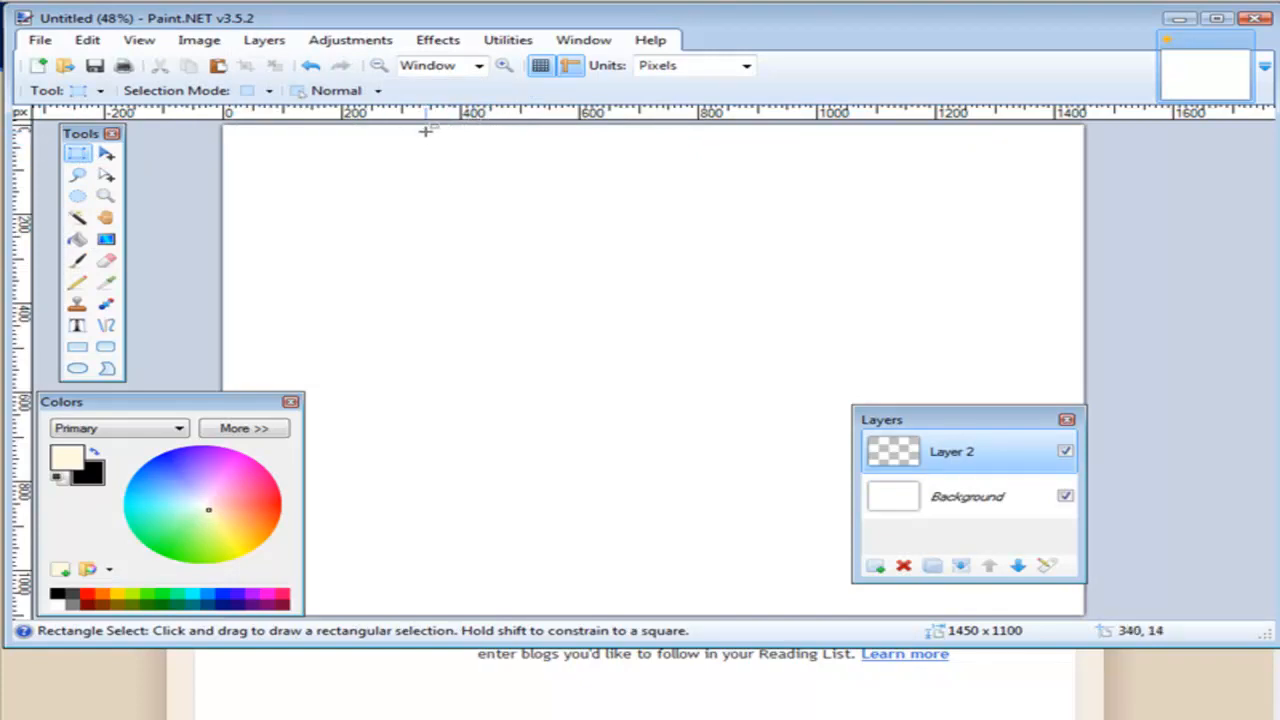
{"action": "left_click_drag", "start_coordinate": [409, 129], "coordinate": [903, 668]}
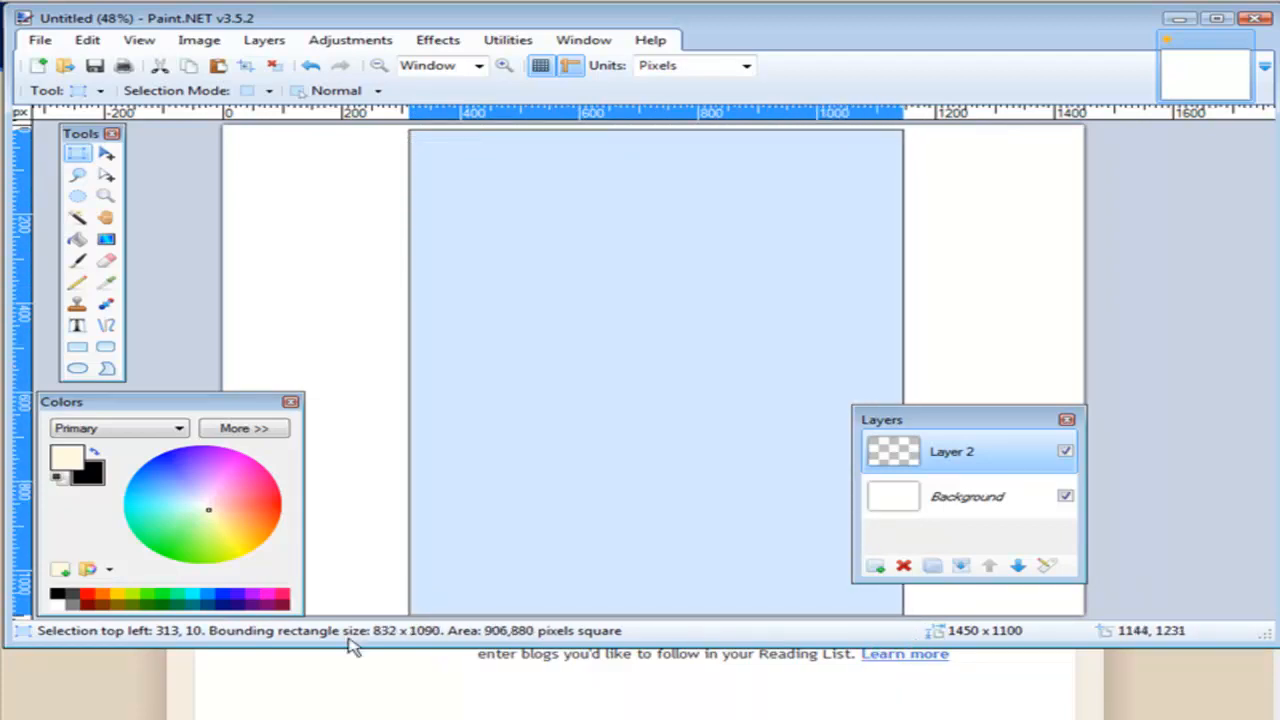
{"action": "left_click", "coordinate": [77, 239]}
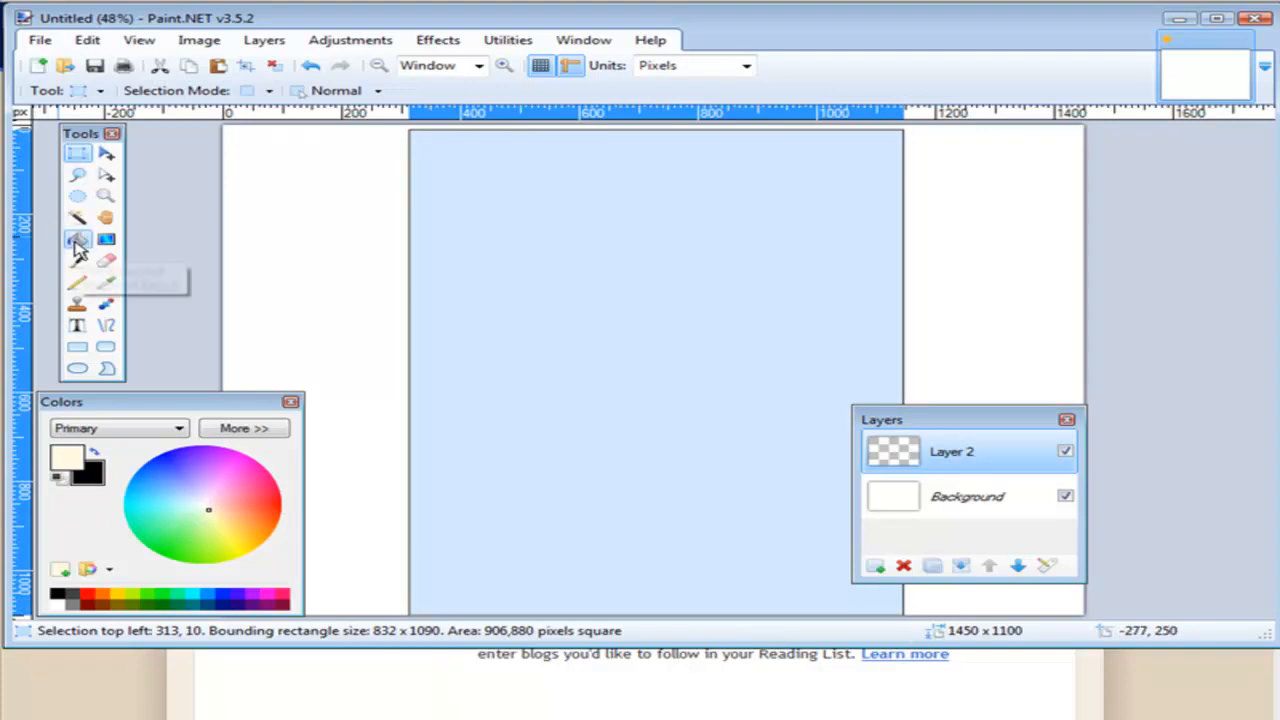
{"action": "left_click", "coordinate": [568, 275]}
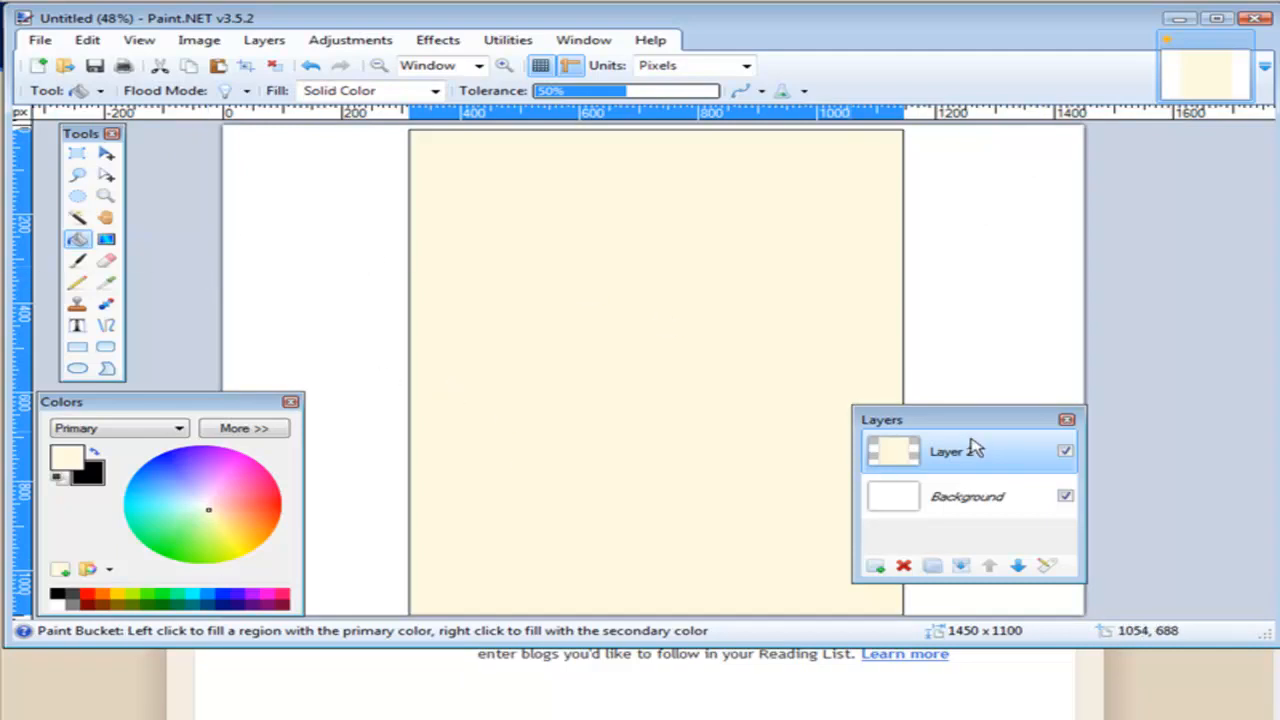
Import pic1 and pic2 as separate layers and place one in each white margin beside the cream column.
{"action": "left_click_drag", "start_coordinate": [960, 427], "coordinate": [1153, 441]}
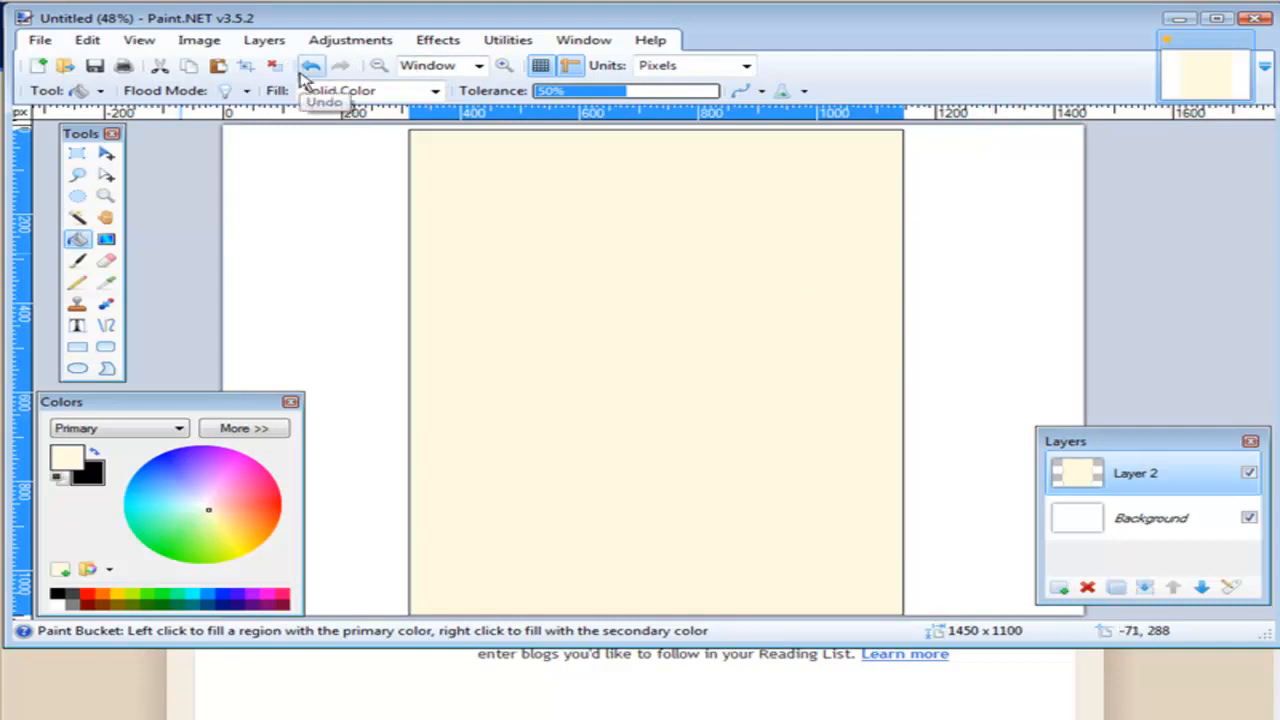
{"action": "left_click", "coordinate": [266, 42]}
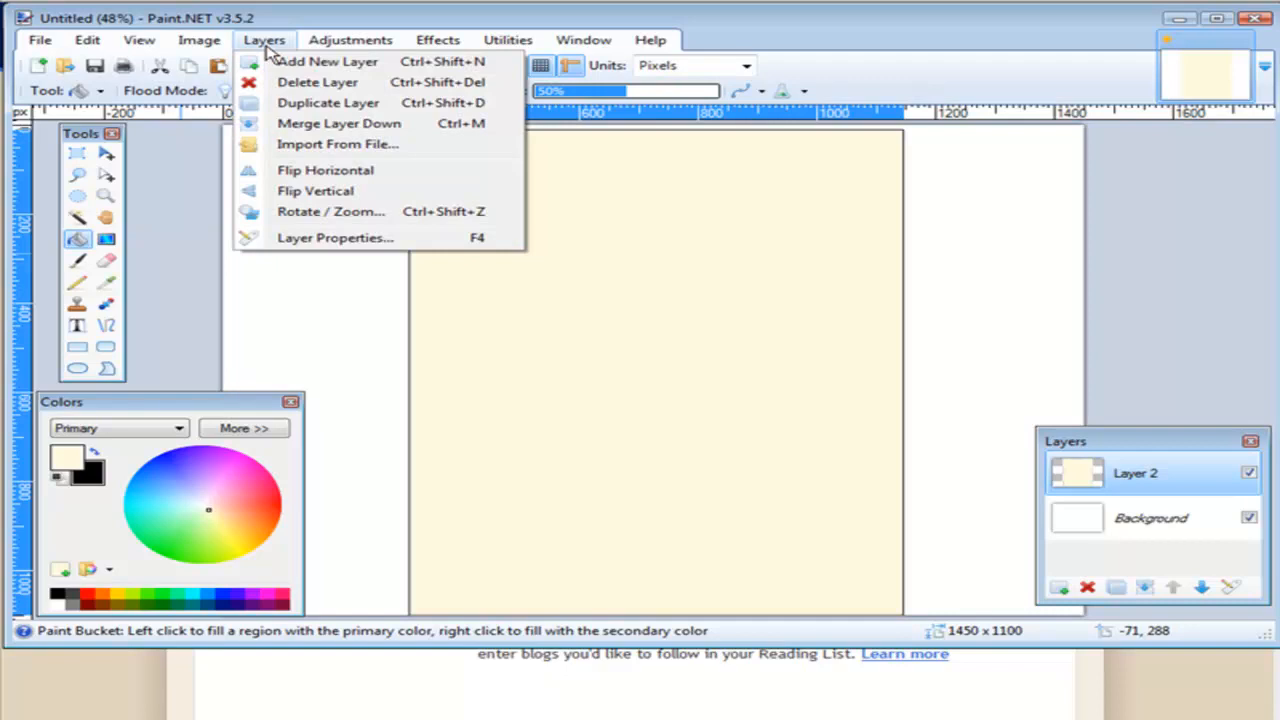
{"action": "left_click", "coordinate": [337, 146]}
{"action": "key", "text": "Return"}
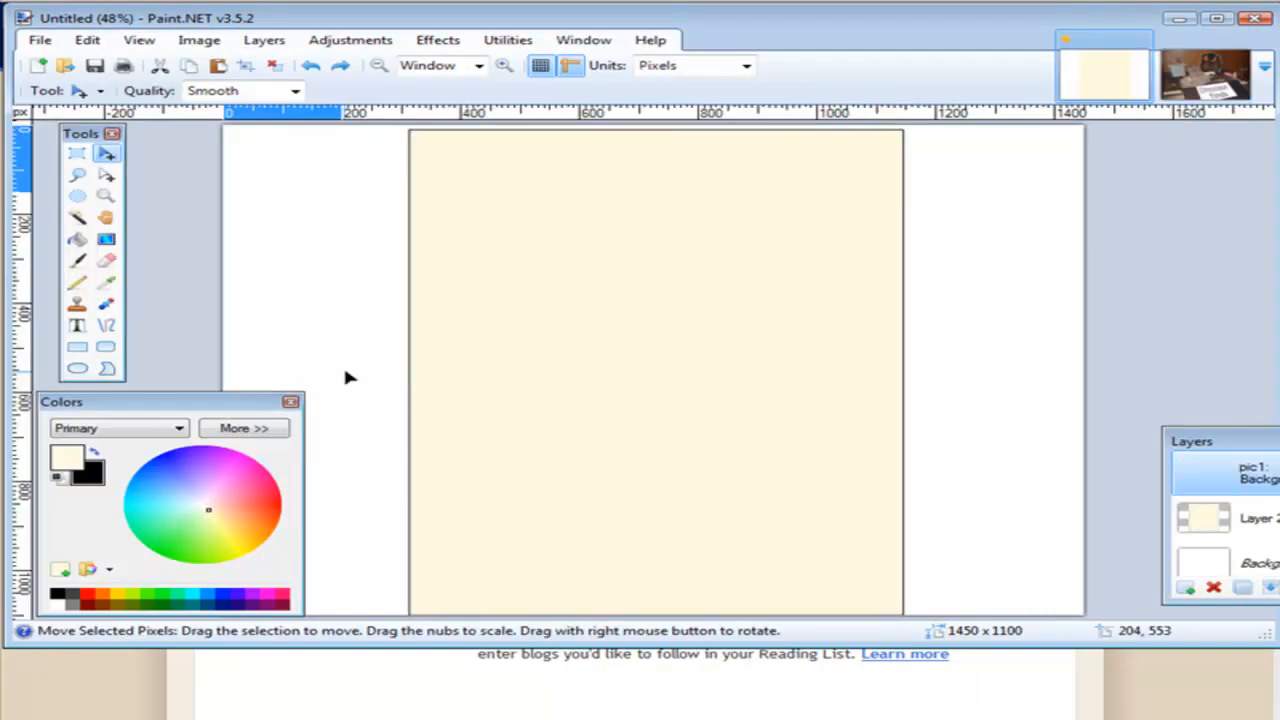
{"action": "left_click_drag", "start_coordinate": [270, 155], "coordinate": [296, 213]}
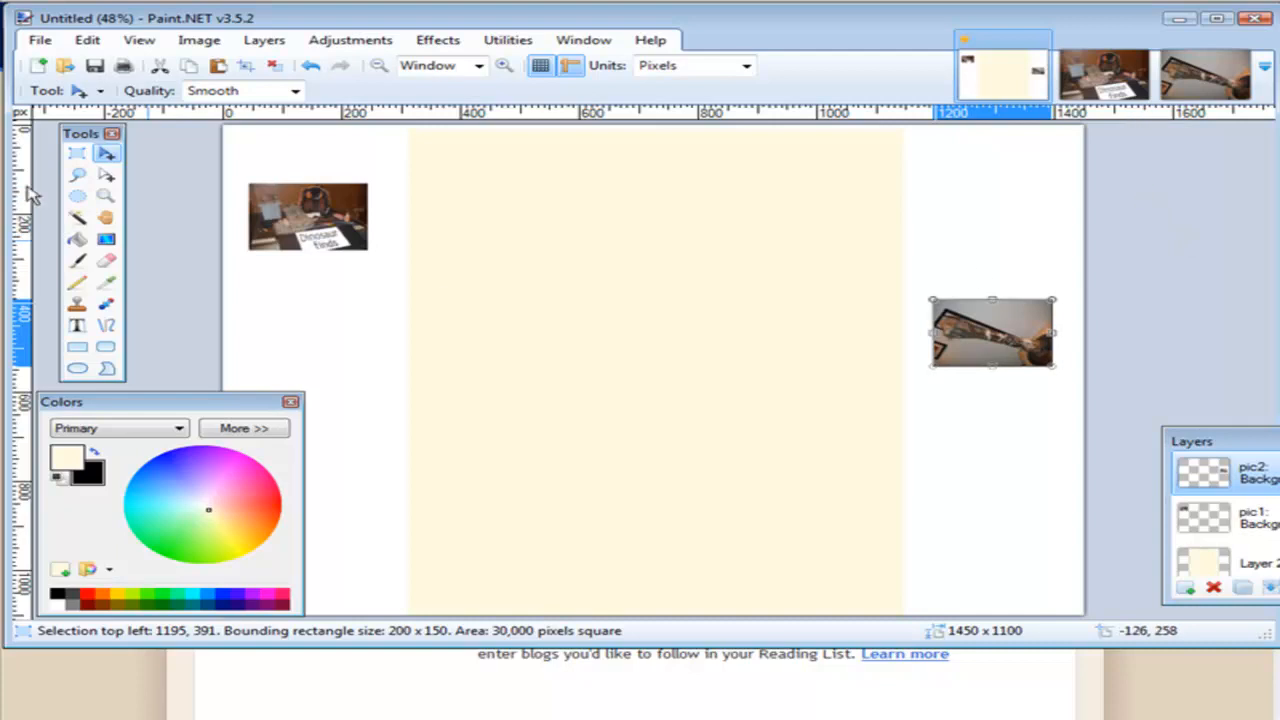
Save the image as bbg in JPEG format at quality 95, flattening the layers.
{"action": "left_click", "coordinate": [95, 67]}
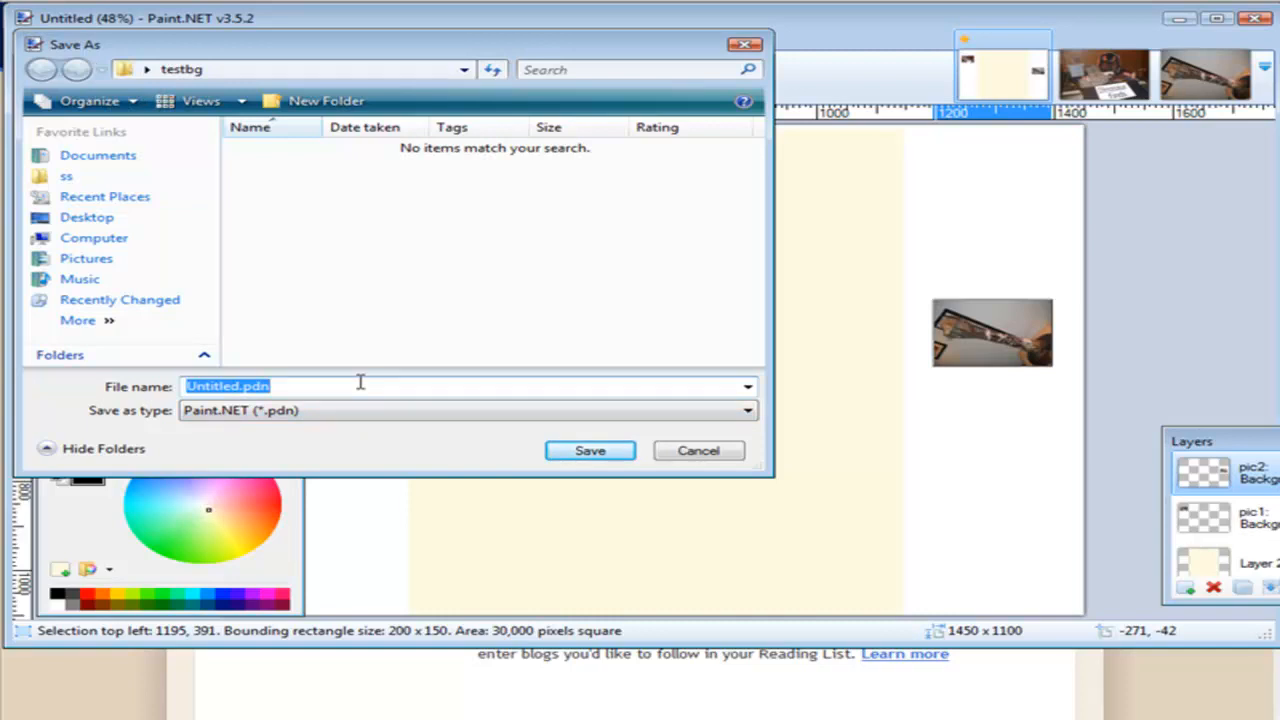
{"action": "type", "text": "bbg"}
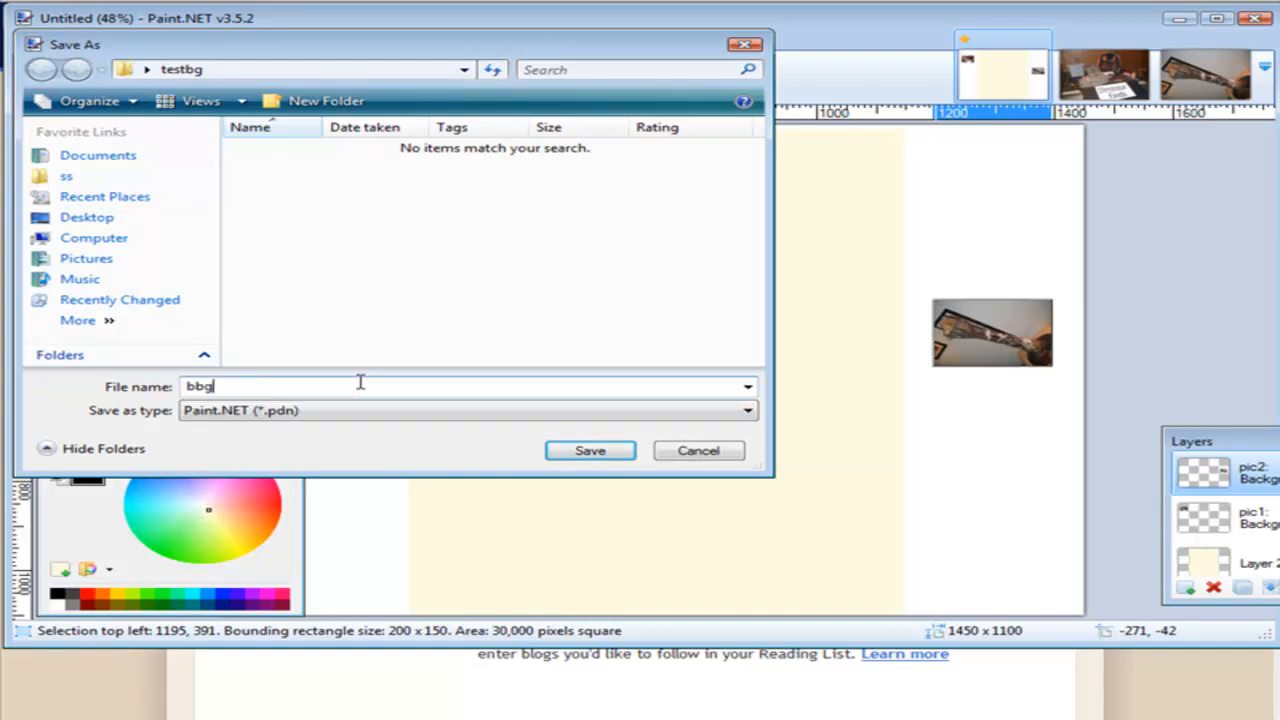
{"action": "left_click", "coordinate": [236, 411]}
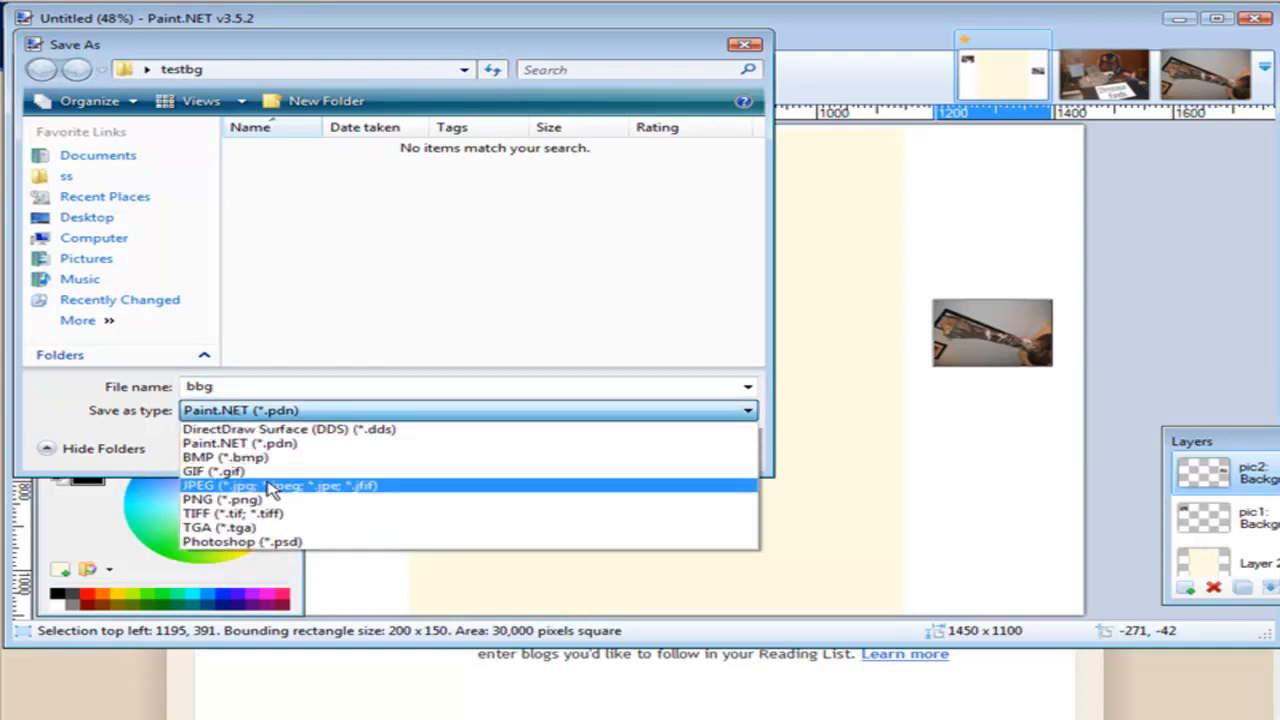
{"action": "left_click", "coordinate": [270, 487]}
{"action": "left_click", "coordinate": [598, 456]}
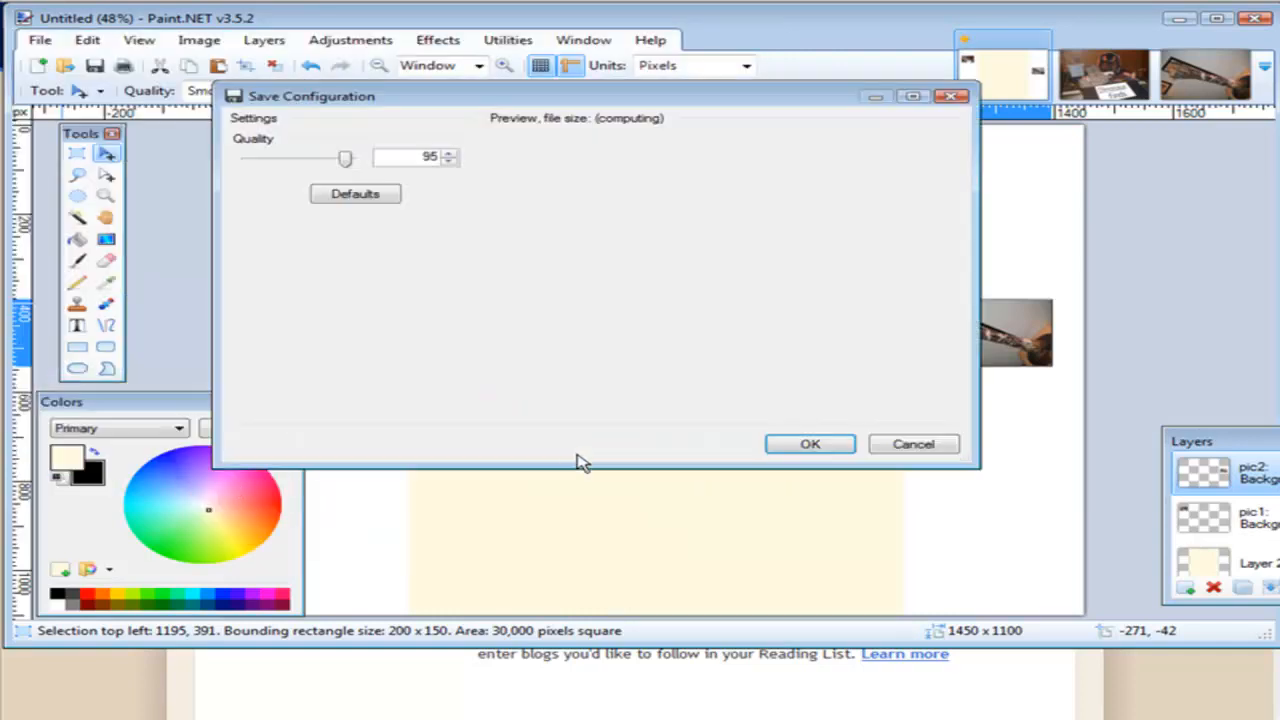
{"action": "left_click", "coordinate": [810, 445]}
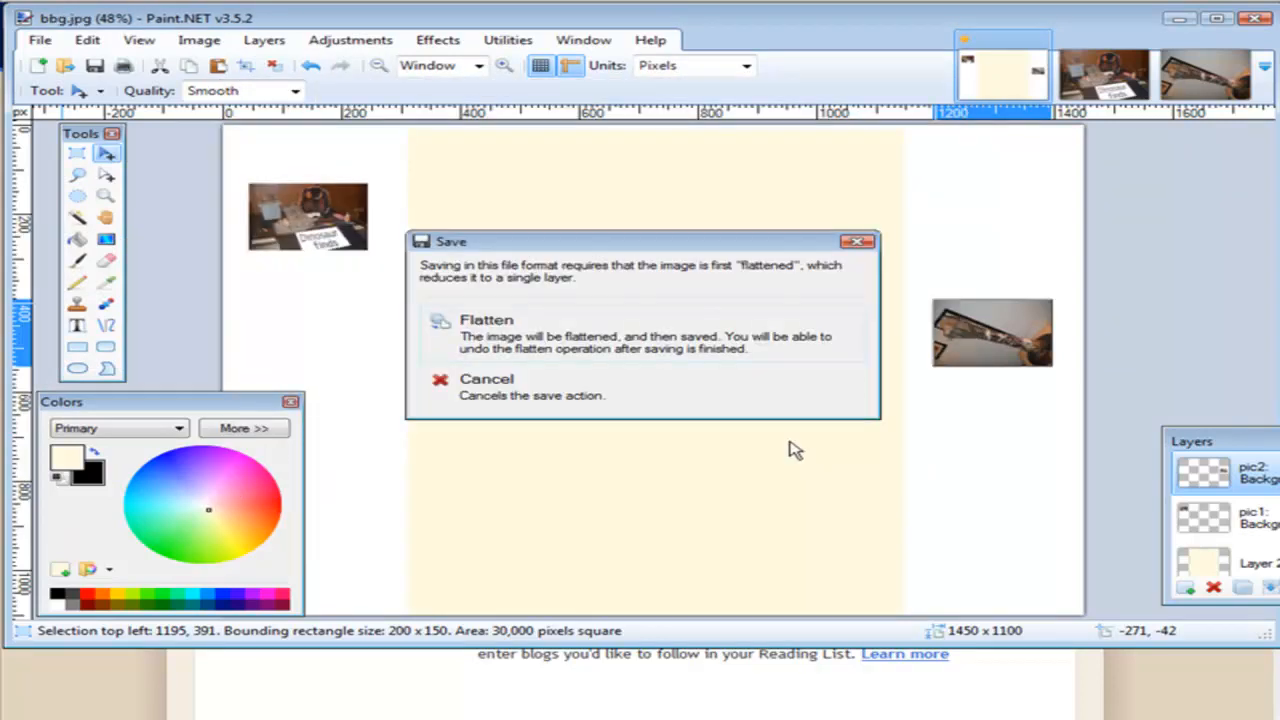
{"action": "left_click", "coordinate": [518, 335]}
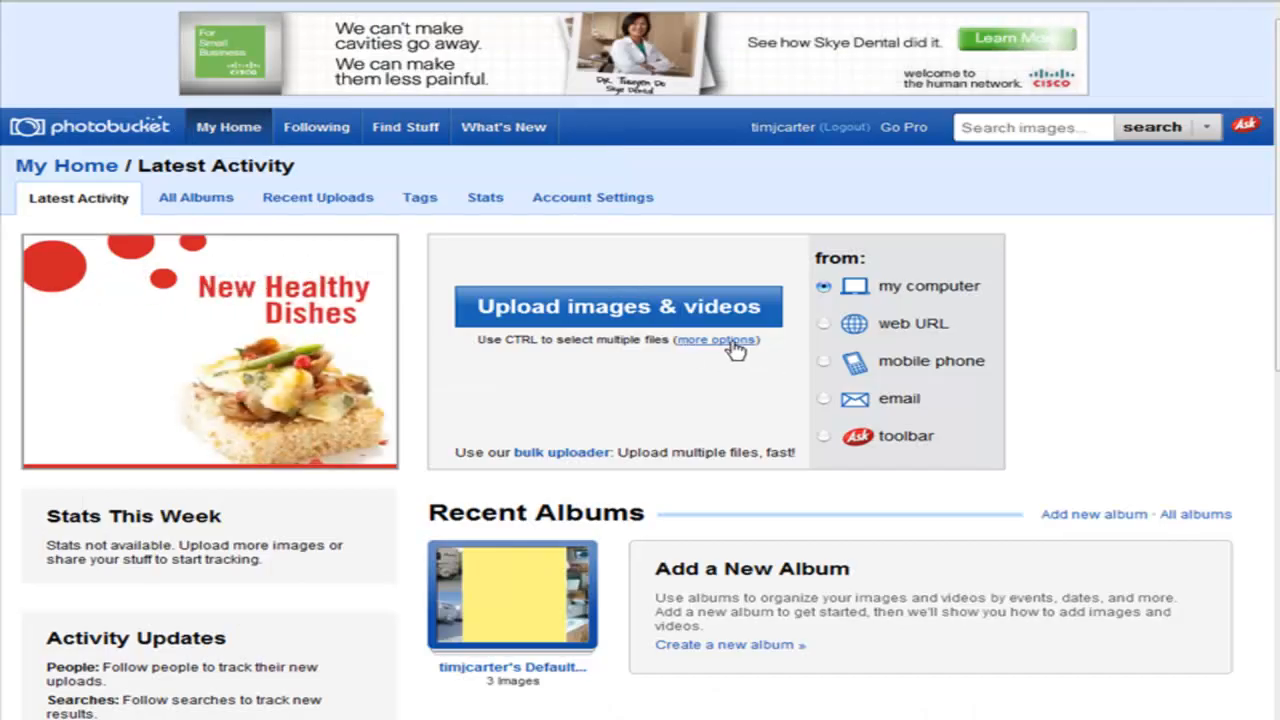
In Photobucket, save the upload options with images resized to 1 megabyte file size, and upload bbg.jpg from the testbg folder.
{"action": "left_click", "coordinate": [716, 340]}
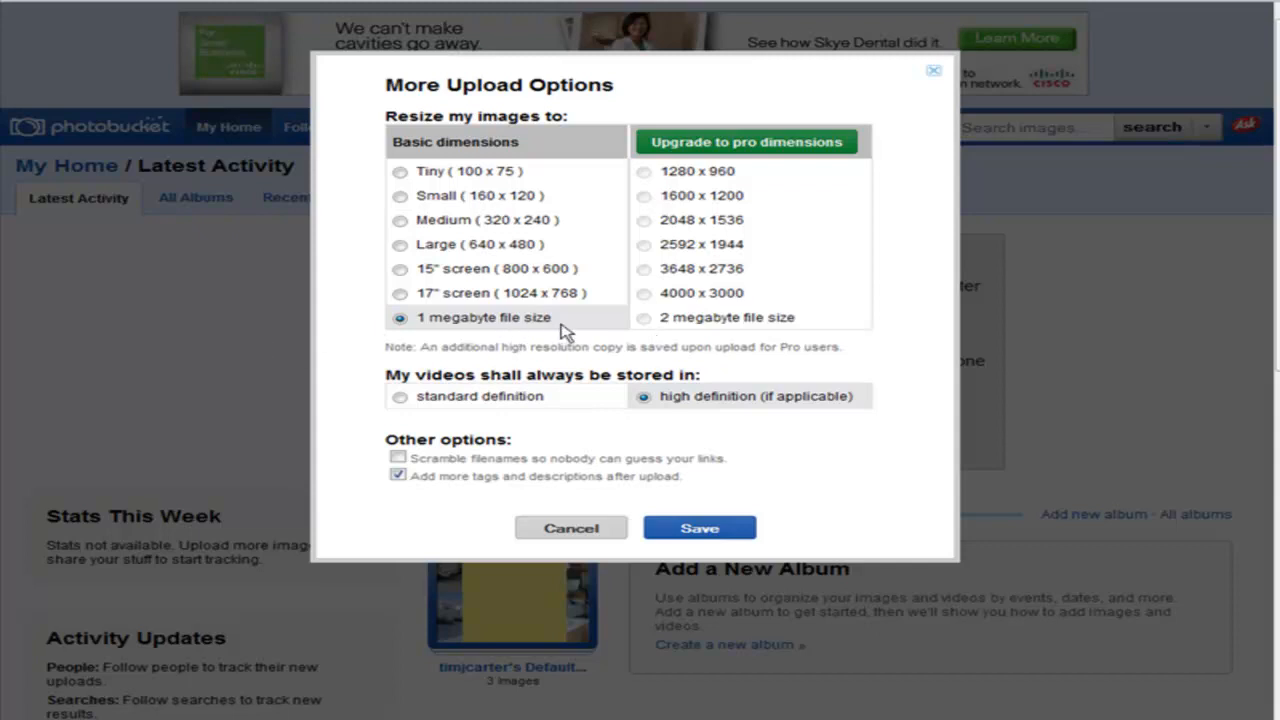
{"action": "left_click", "coordinate": [699, 528]}
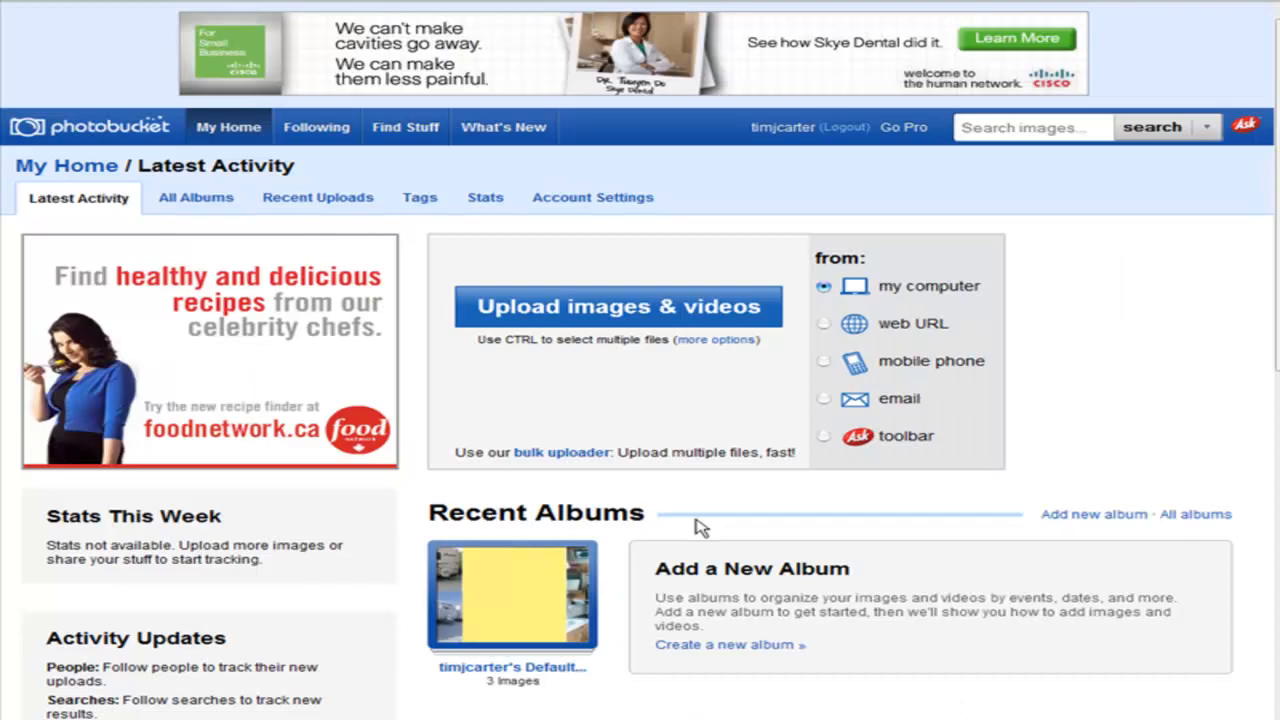
{"action": "left_click", "coordinate": [614, 308]}
{"action": "left_click", "coordinate": [204, 107]}
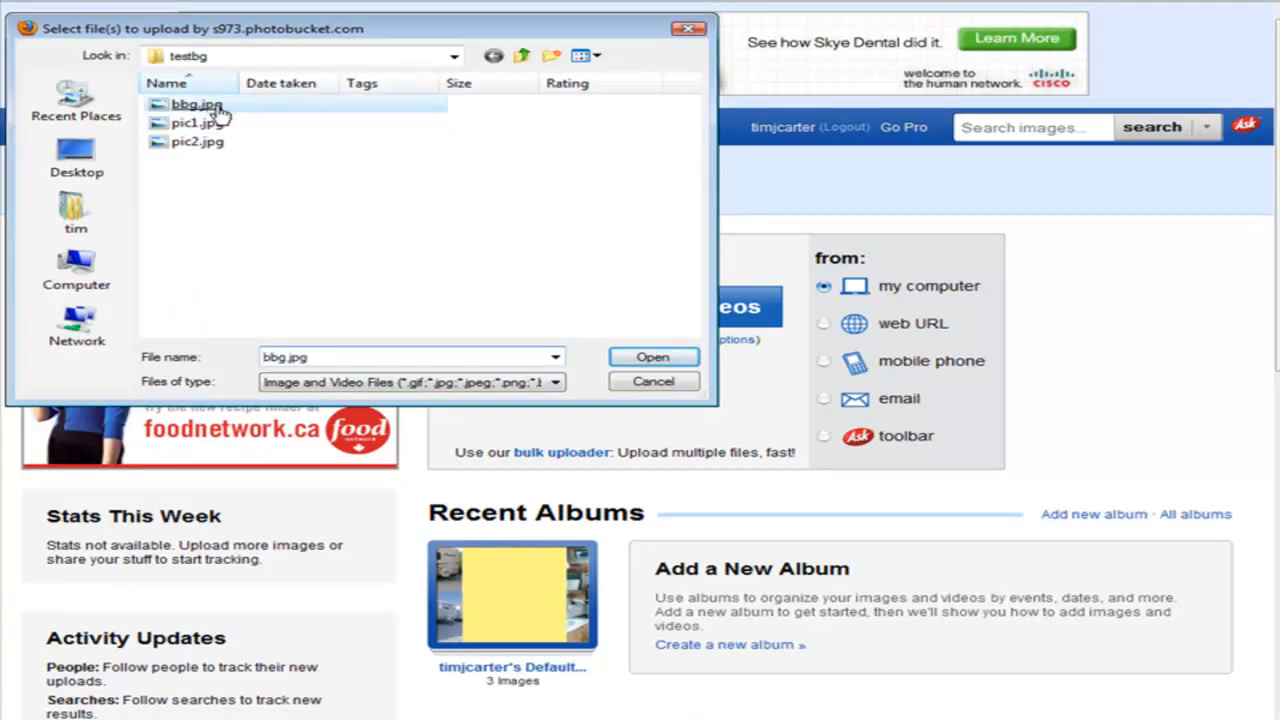
{"action": "double_click", "coordinate": [204, 107]}
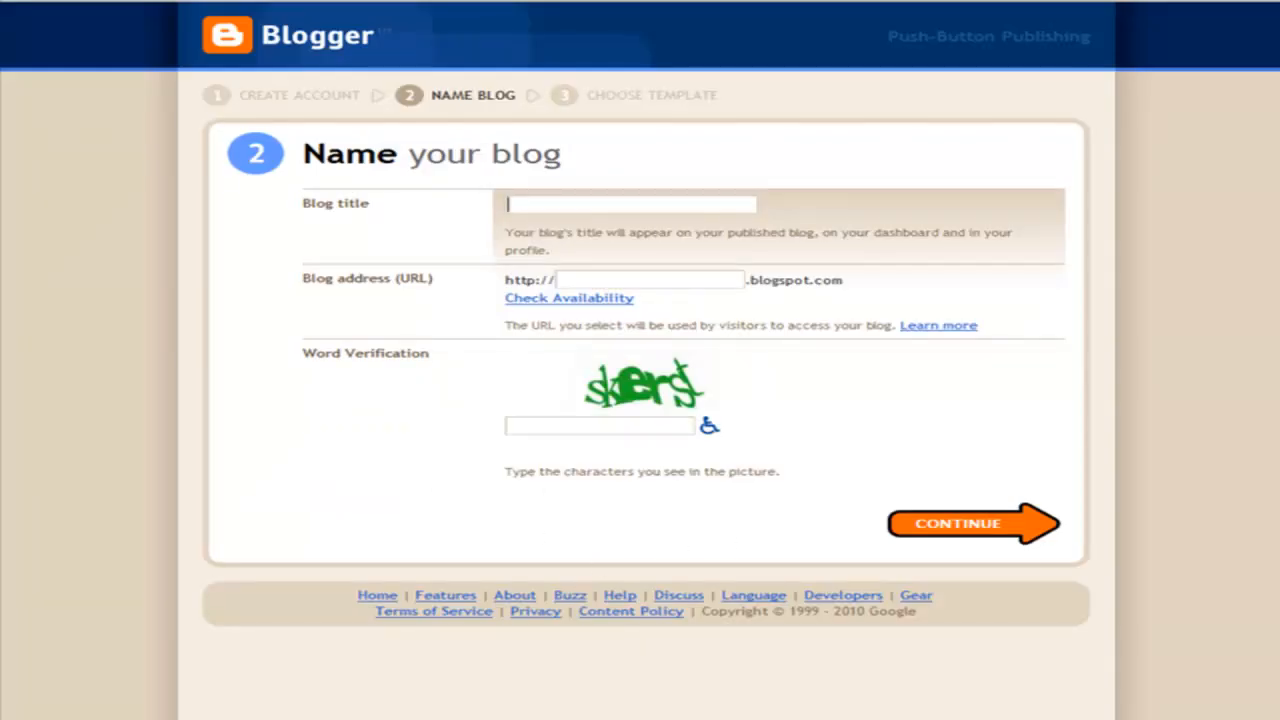
In Blogger, title the new blog "test bg" and check the availability of the address testbgh.blogspot.com.
{"action": "type", "text": "test"}
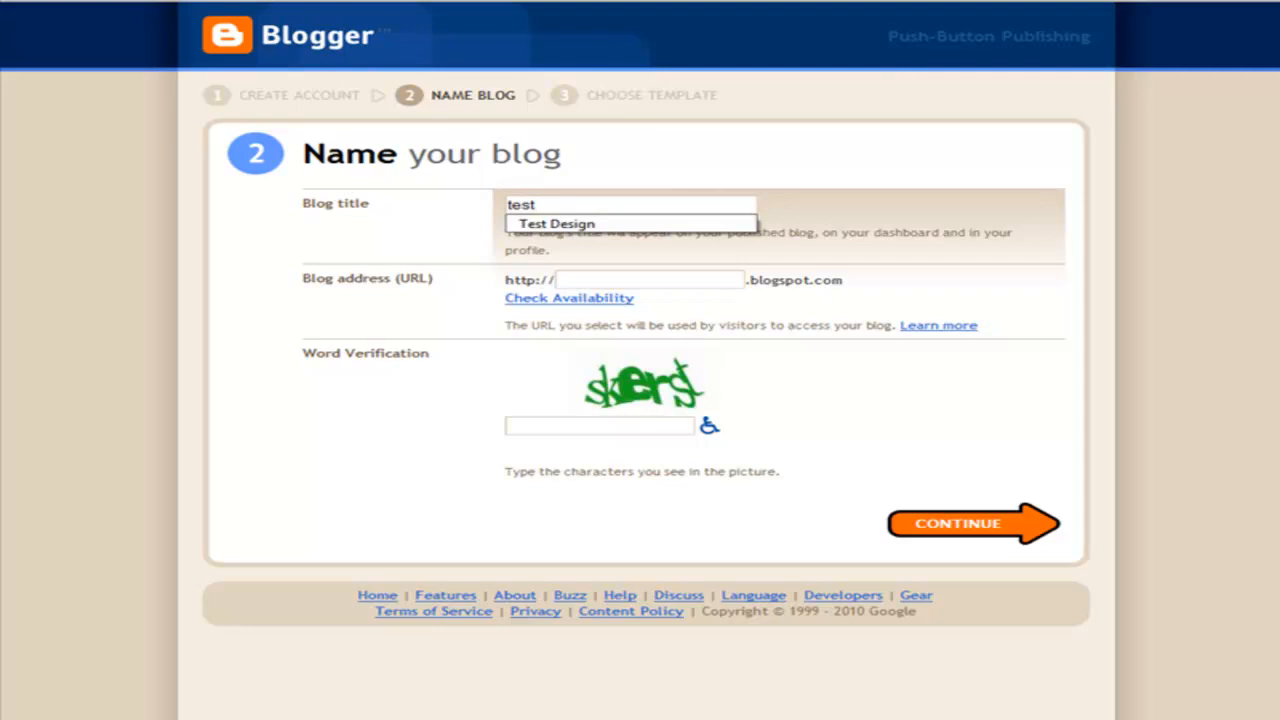
{"action": "type", "text": " bg"}
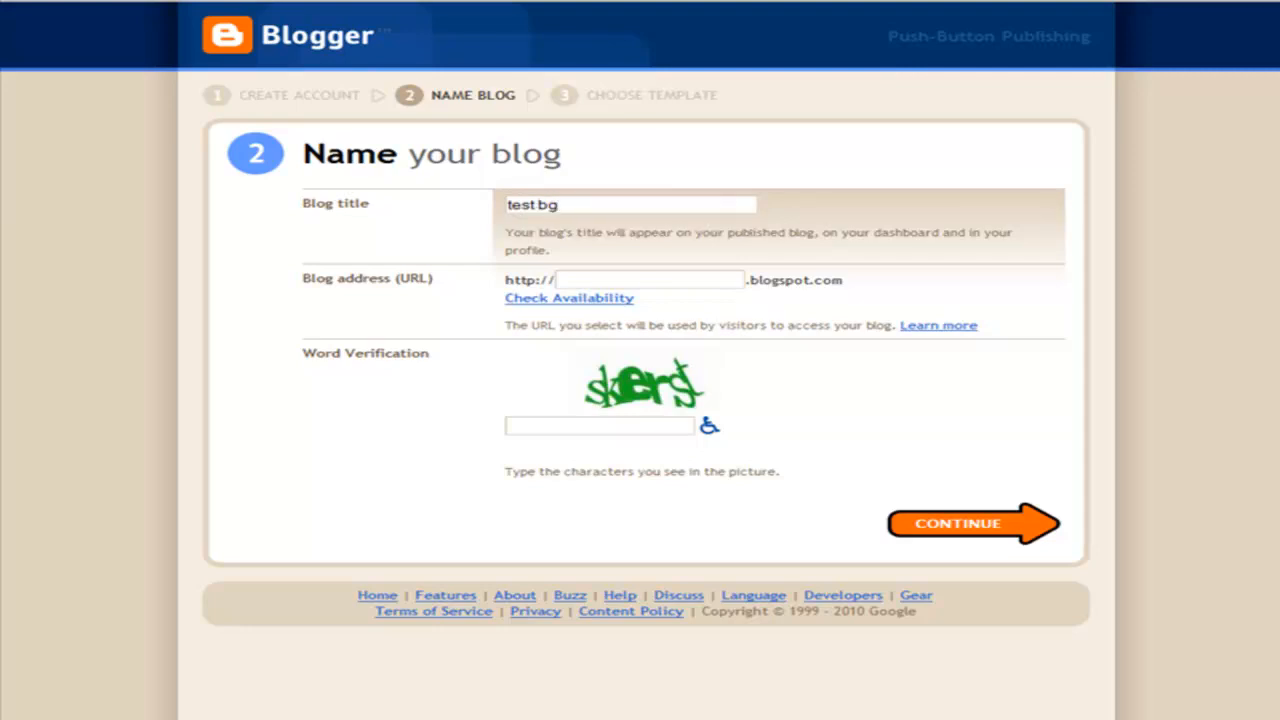
{"action": "left_click", "coordinate": [583, 279]}
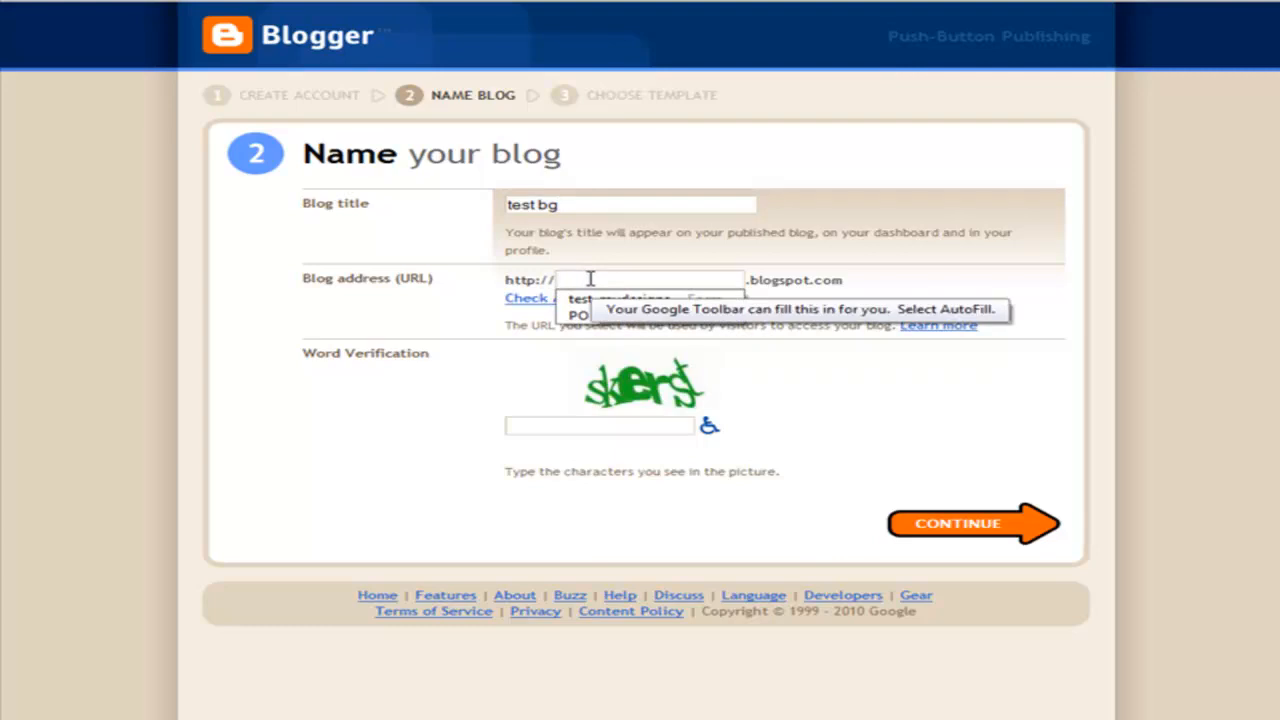
{"action": "type", "text": "tr"}
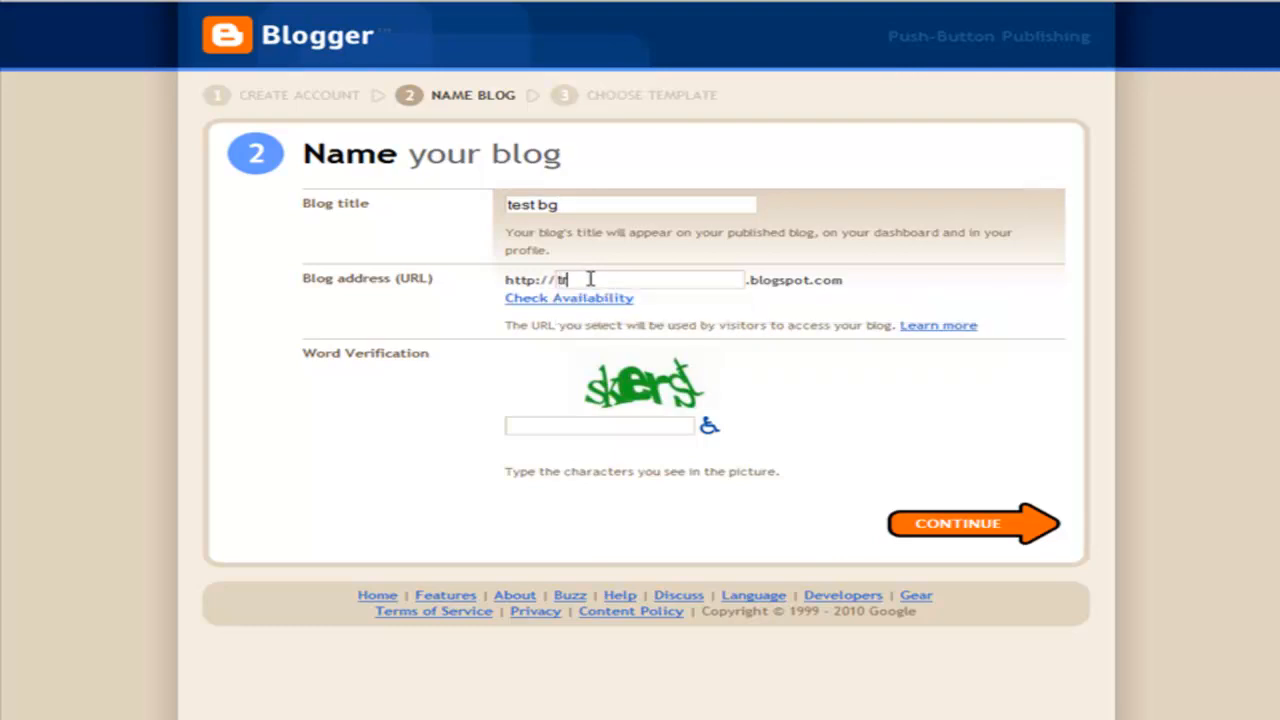
{"action": "key", "text": "BackSpace"}
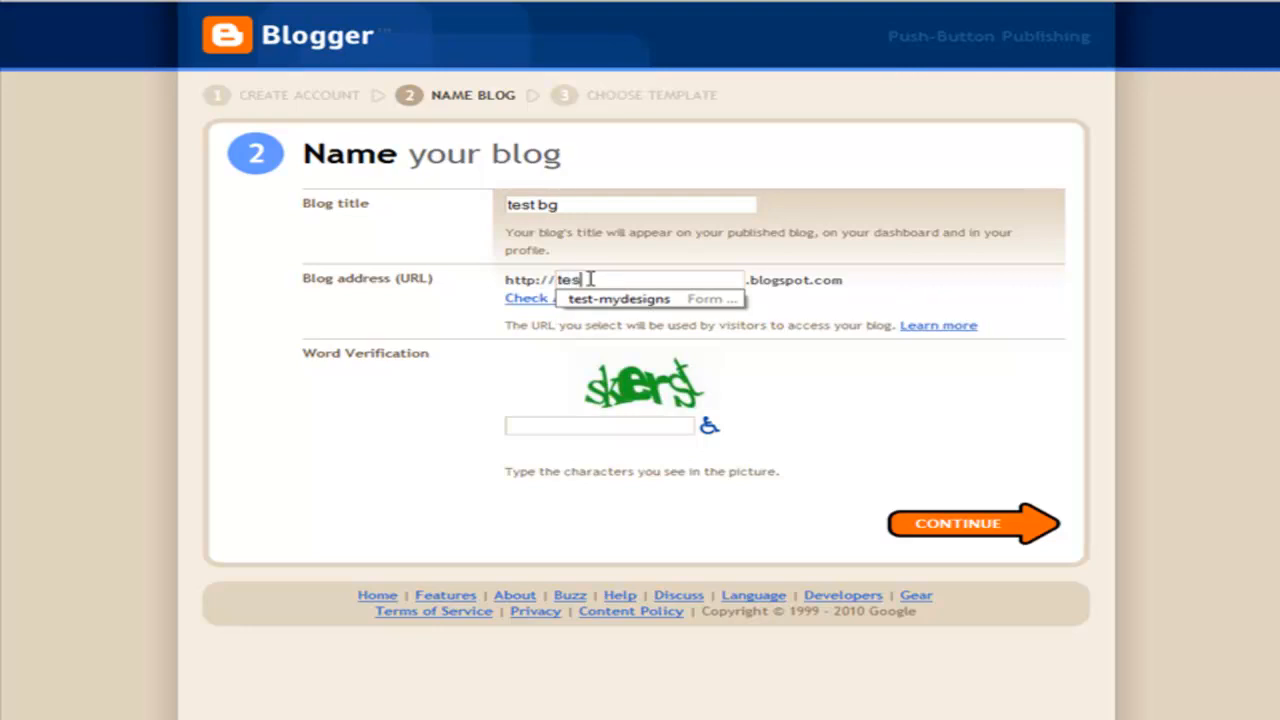
{"action": "type", "text": "estbg"}
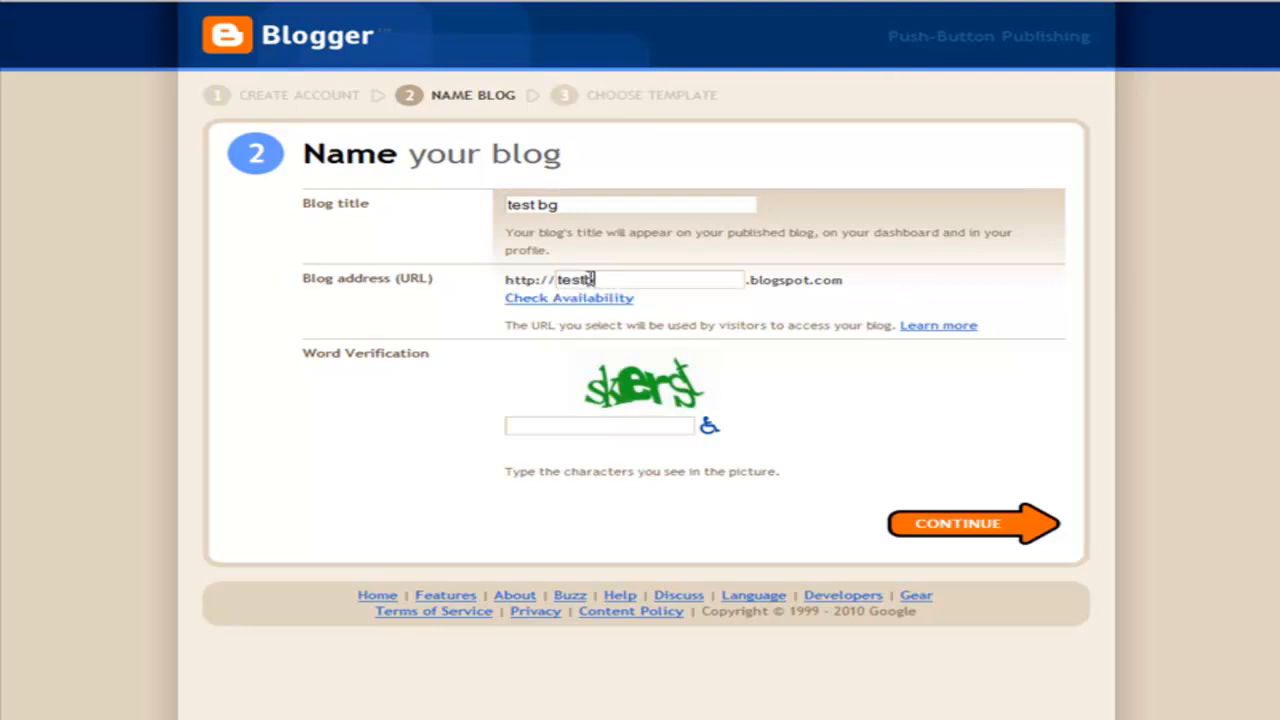
{"action": "type", "text": "h"}
{"action": "left_click", "coordinate": [570, 298]}
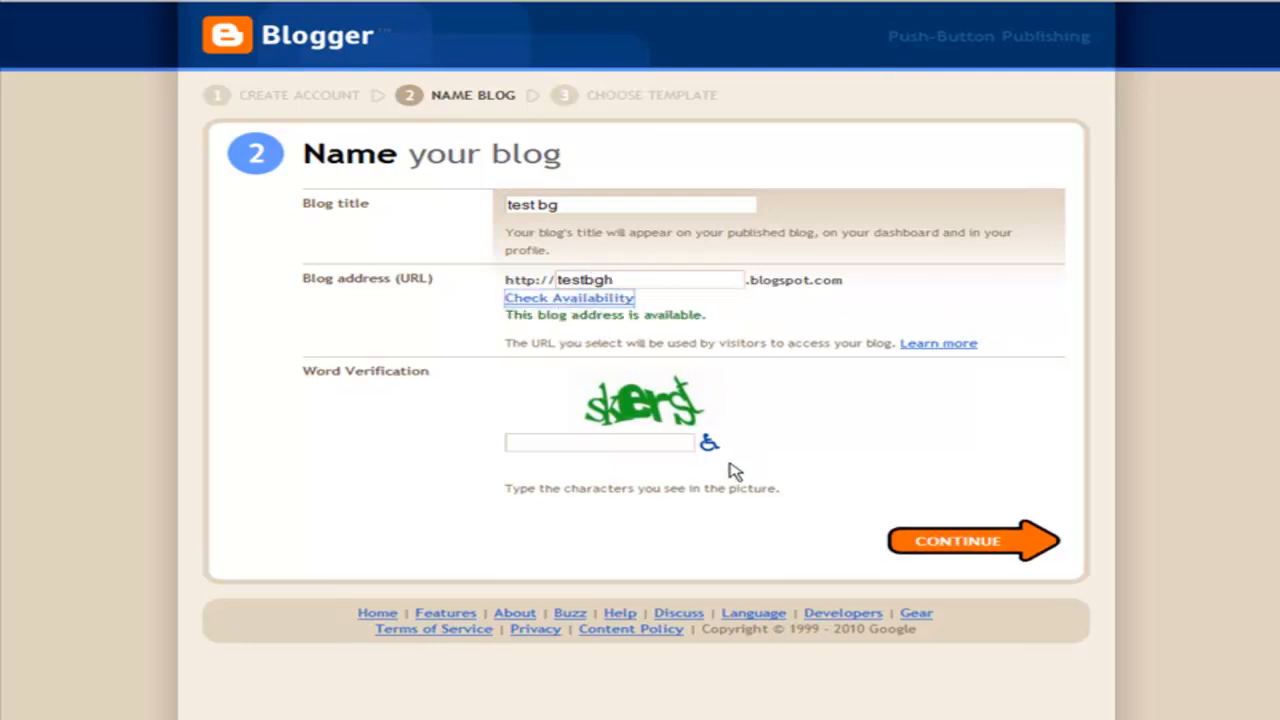
Enter the word verification characters and create the blog with the Minima template.
{"action": "double_click", "coordinate": [561, 438]}
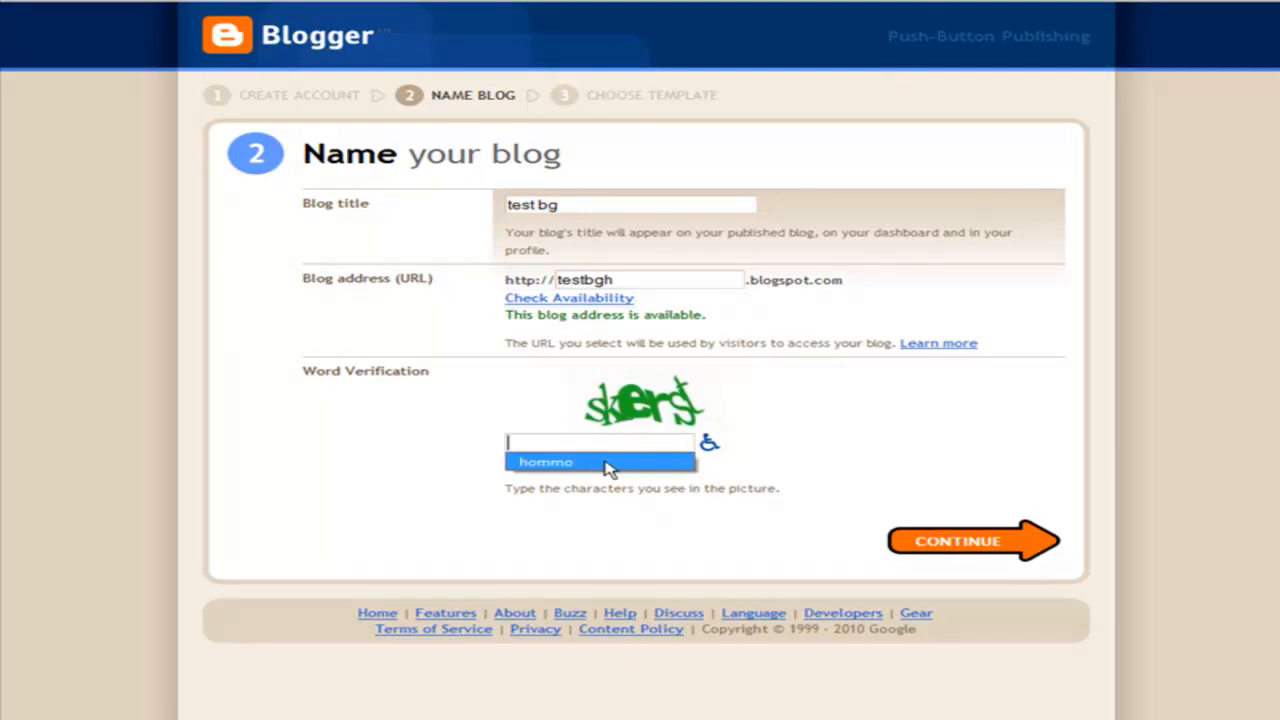
{"action": "type", "text": "skerst"}
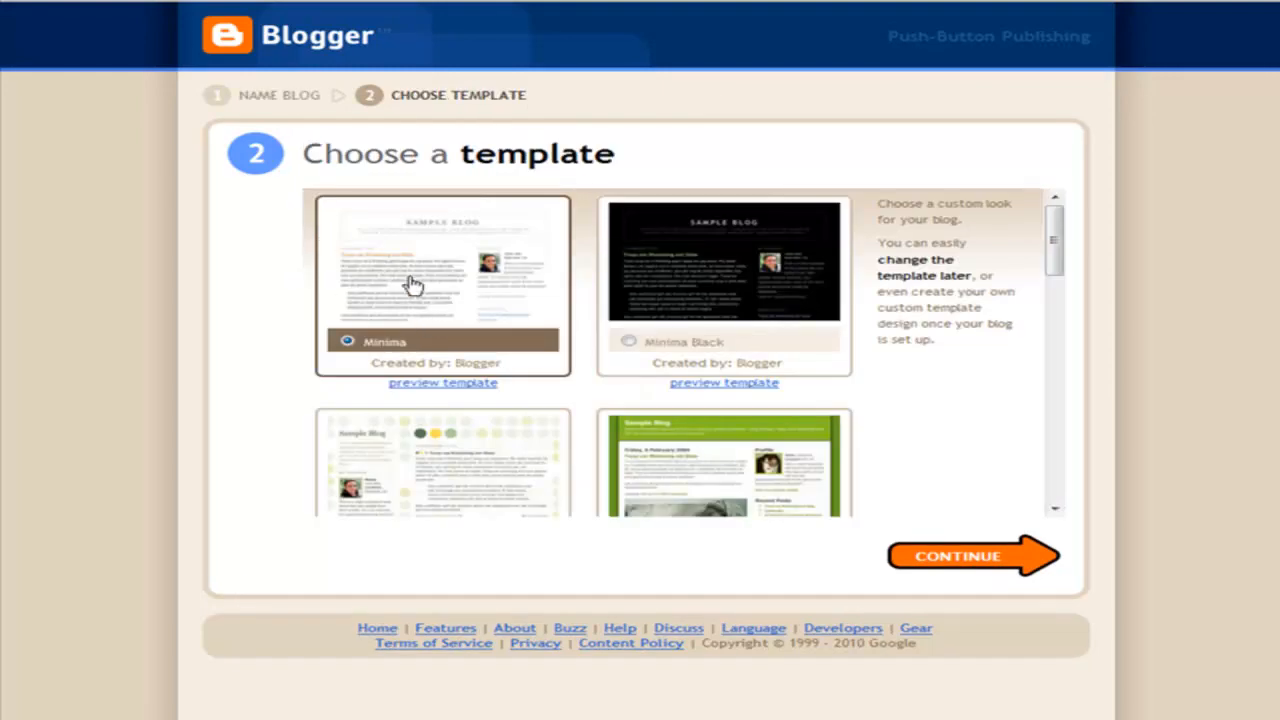
{"action": "left_click", "coordinate": [1040, 554]}
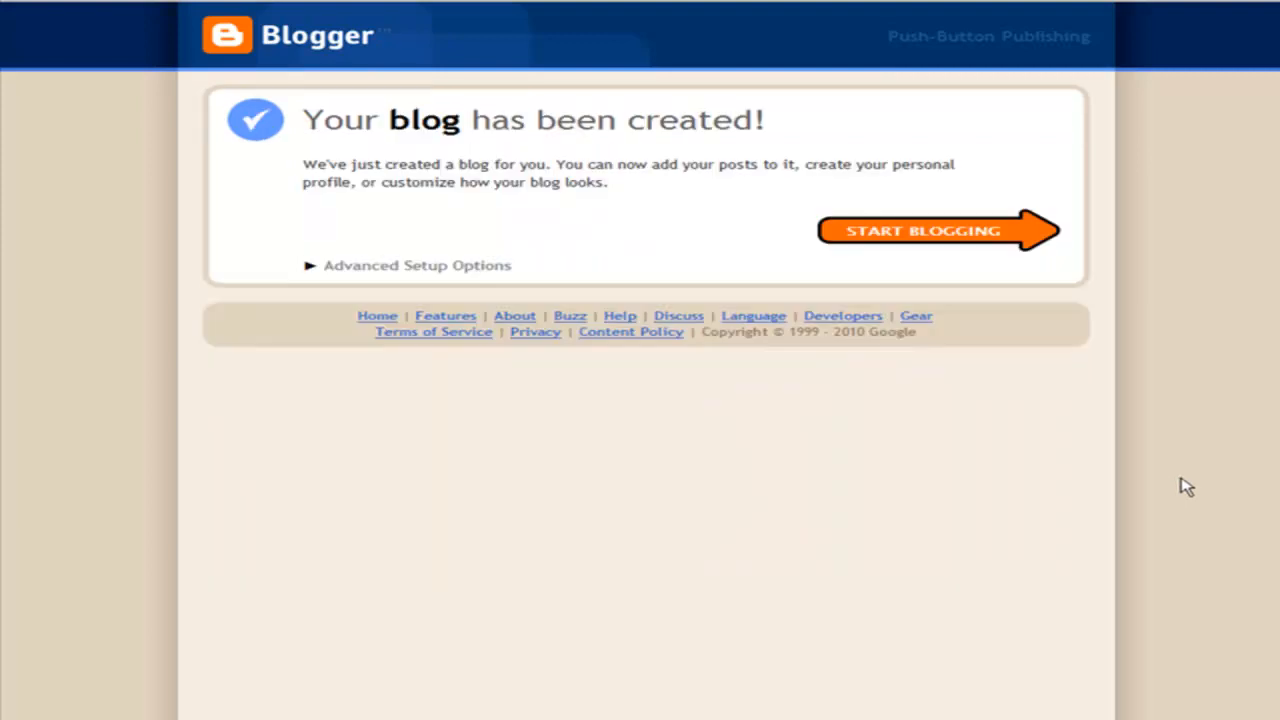
Leave the new post unsaved, open the blog's template HTML for editing and select the style lines inside the body section.
{"action": "left_click", "coordinate": [934, 240]}
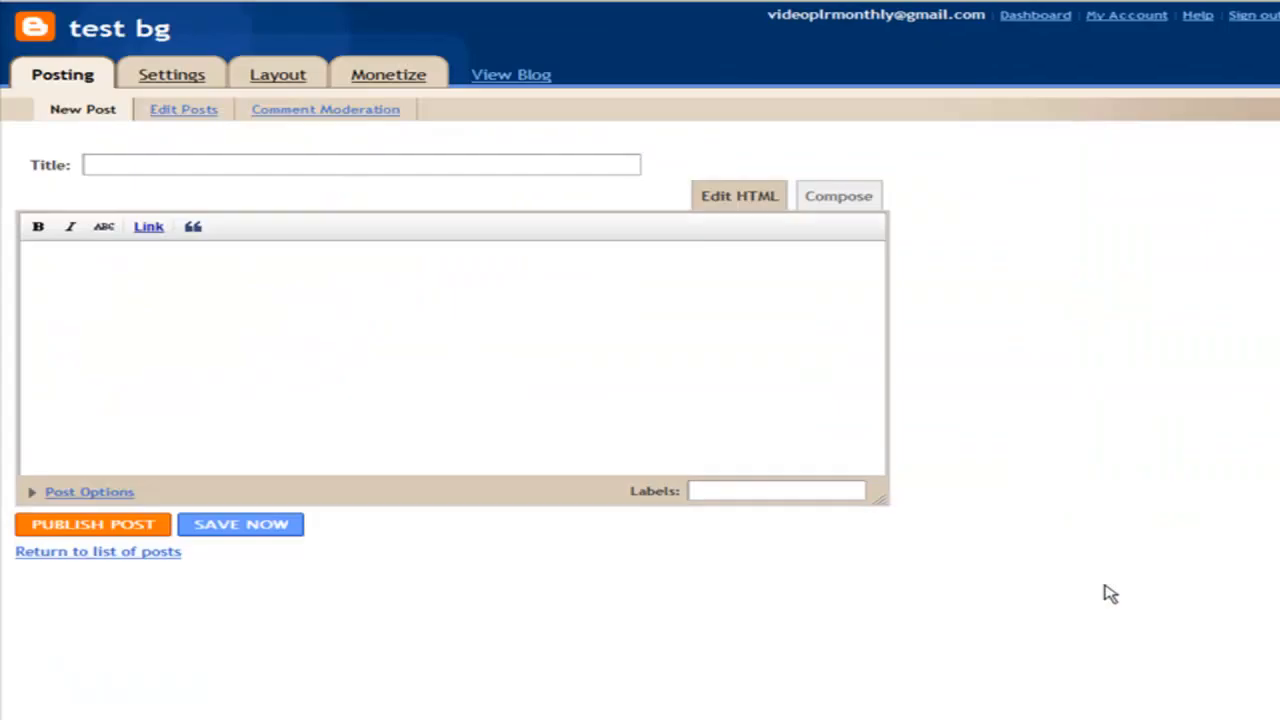
{"action": "left_click", "coordinate": [265, 78]}
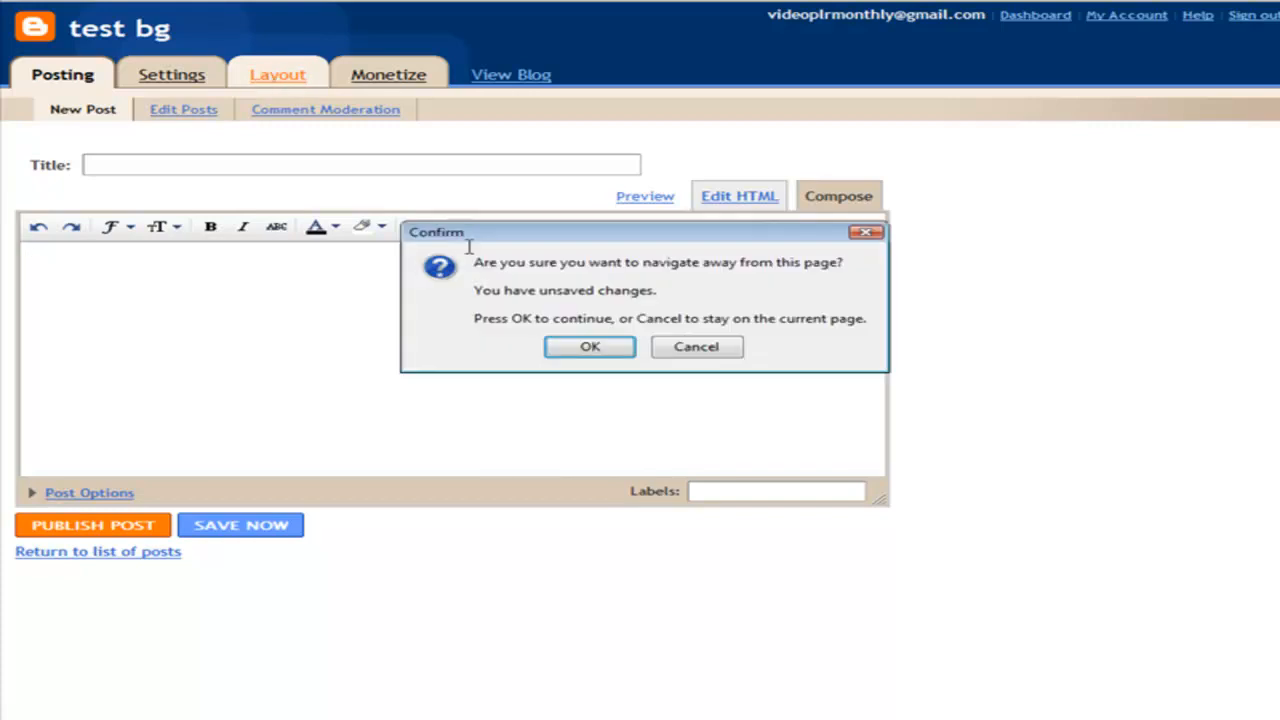
{"action": "left_click", "coordinate": [580, 350]}
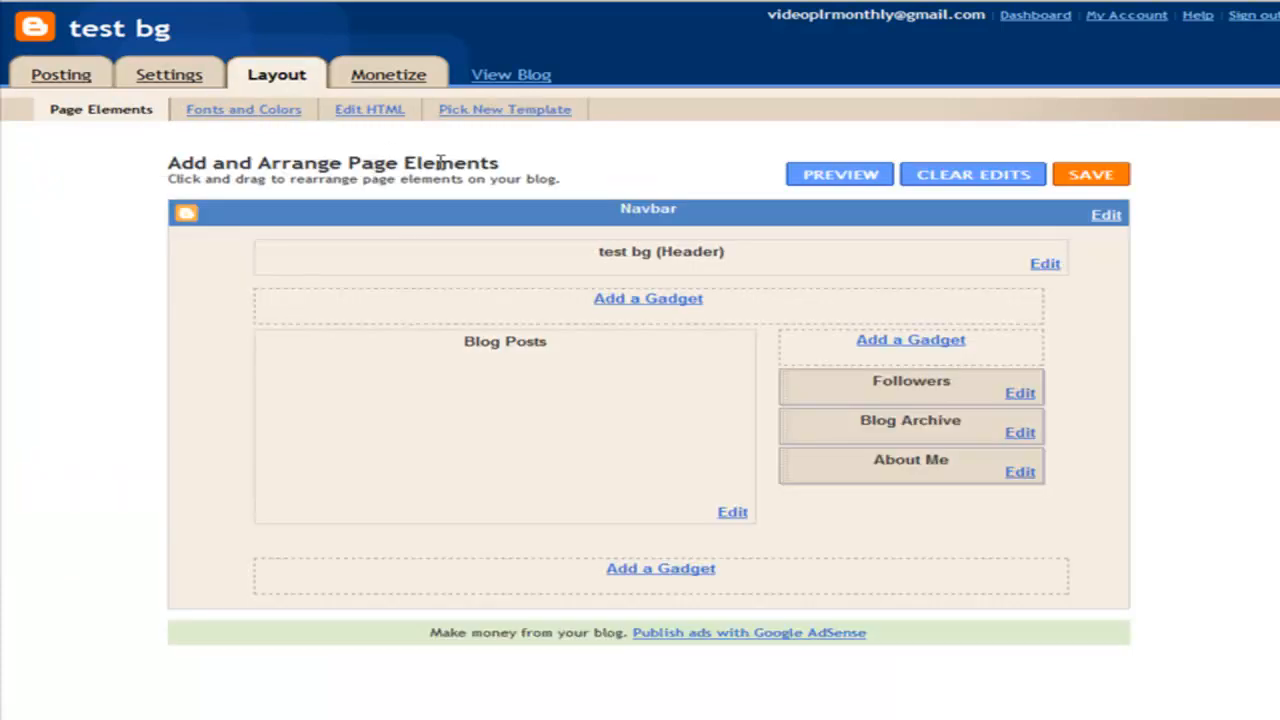
{"action": "left_click", "coordinate": [371, 112]}
{"action": "scroll", "coordinate": [552, 448], "scroll_direction": "down", "scroll_amount": 20}
{"action": "scroll", "coordinate": [510, 443], "scroll_direction": "down", "scroll_amount": 7}
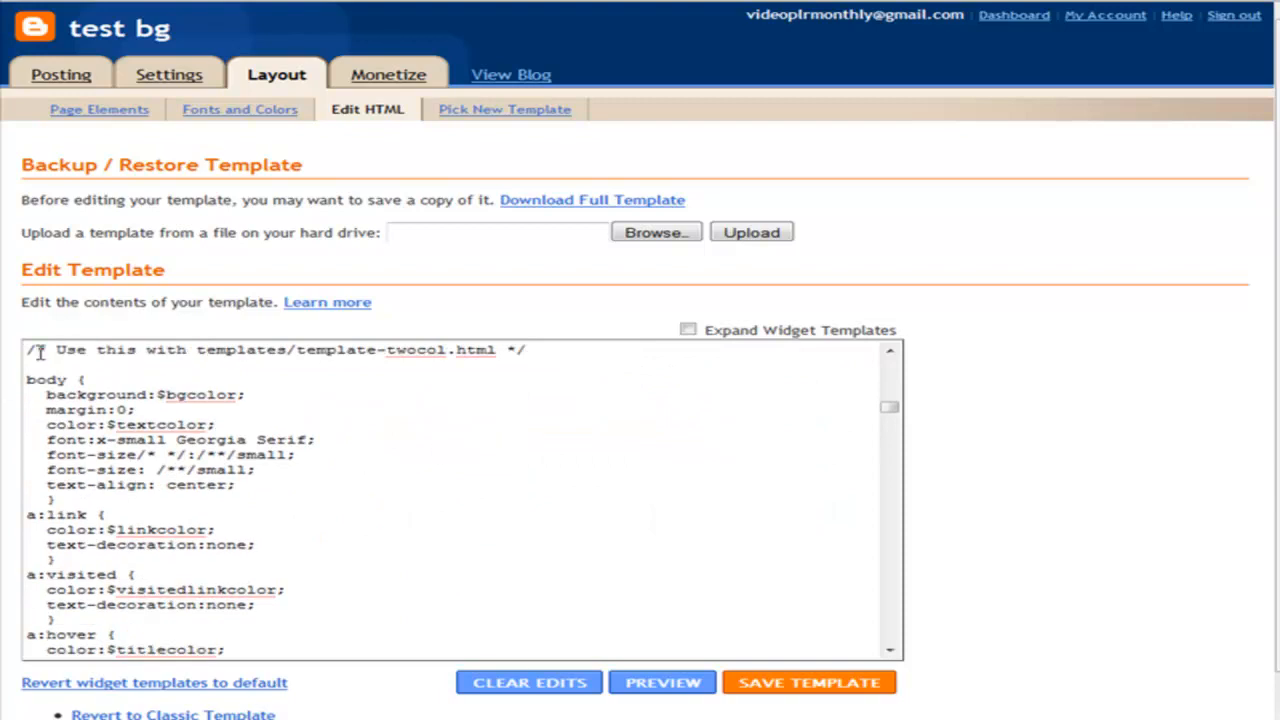
{"action": "left_click_drag", "start_coordinate": [37, 394], "coordinate": [315, 481]}
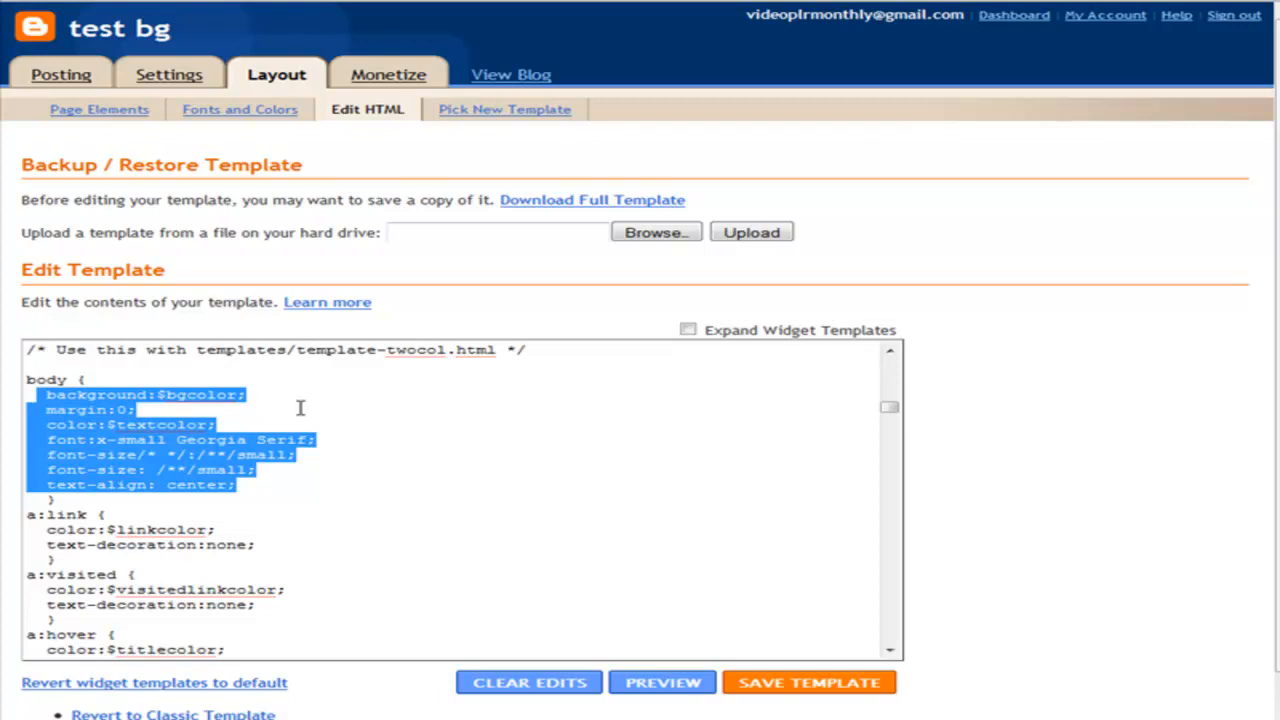
Switch to bloggercode.txt in Notepad and copy the whole code from background:$bgcolor through text-align: center, without the heading line.
{"action": "key", "text": "alt+Tab"}
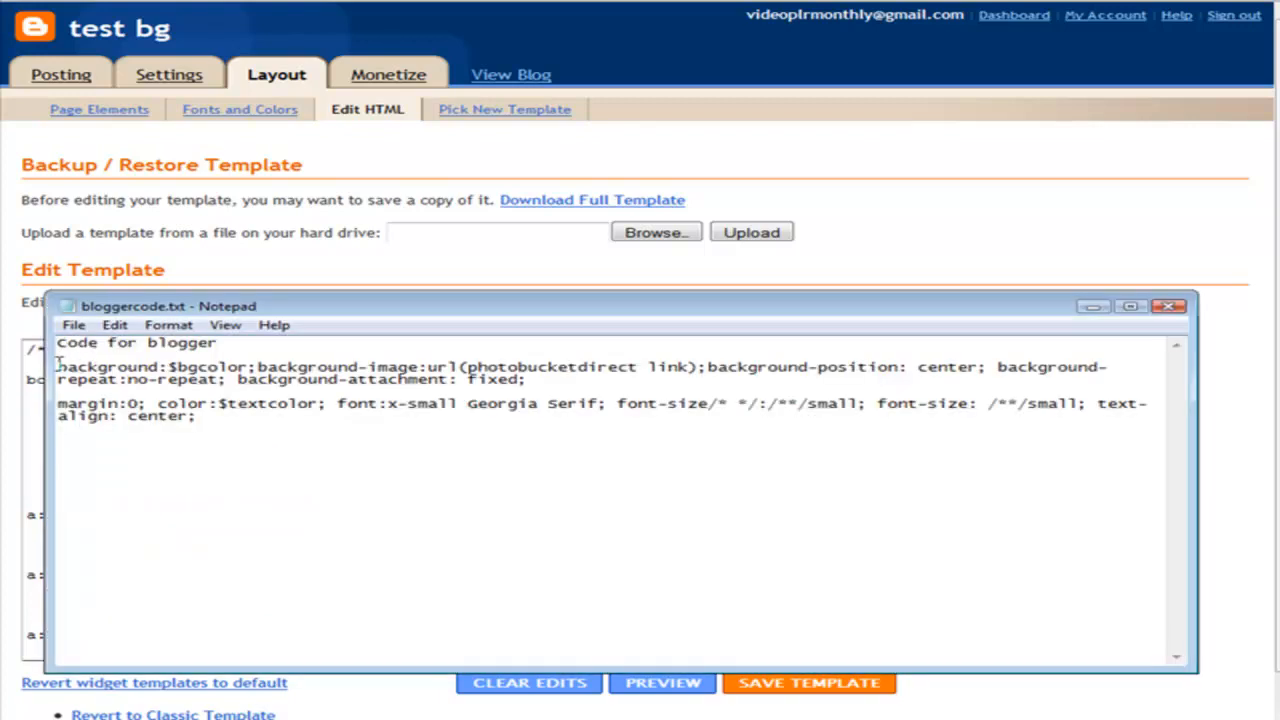
{"action": "left_click_drag", "start_coordinate": [57, 368], "coordinate": [254, 420]}
{"action": "right_click", "coordinate": [216, 368]}
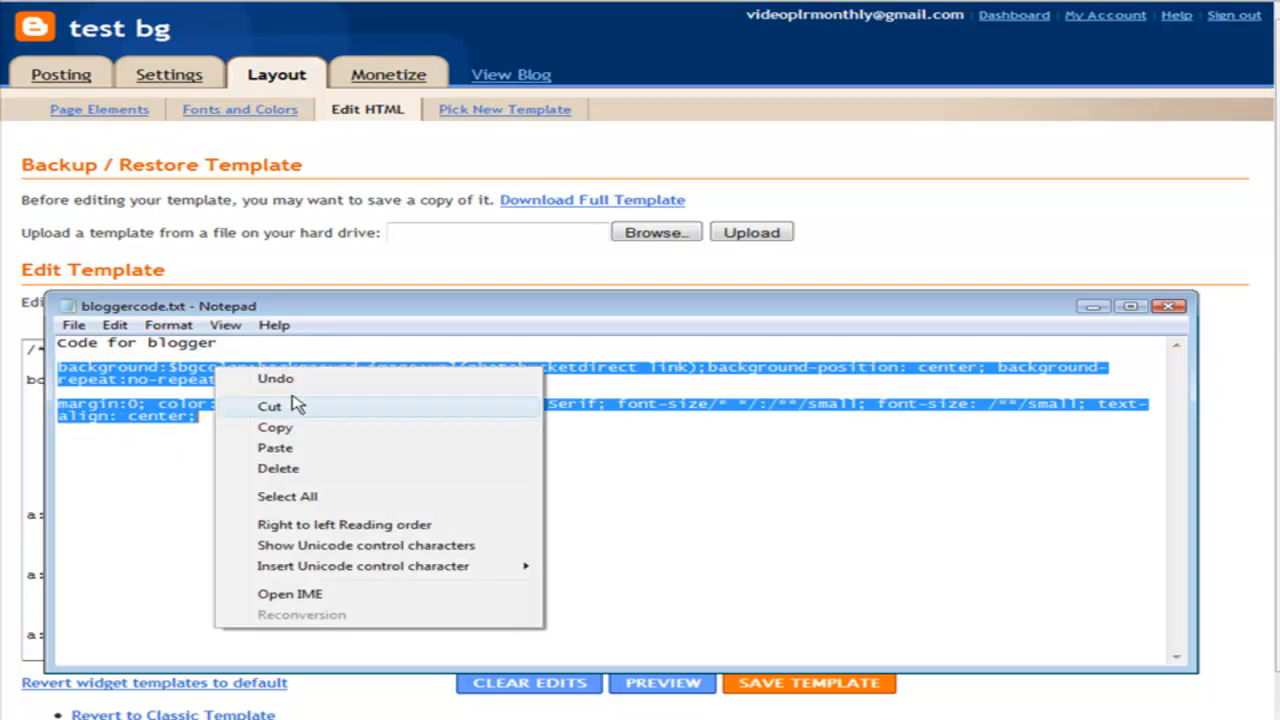
{"action": "left_click", "coordinate": [285, 430]}
{"action": "left_click", "coordinate": [322, 148]}
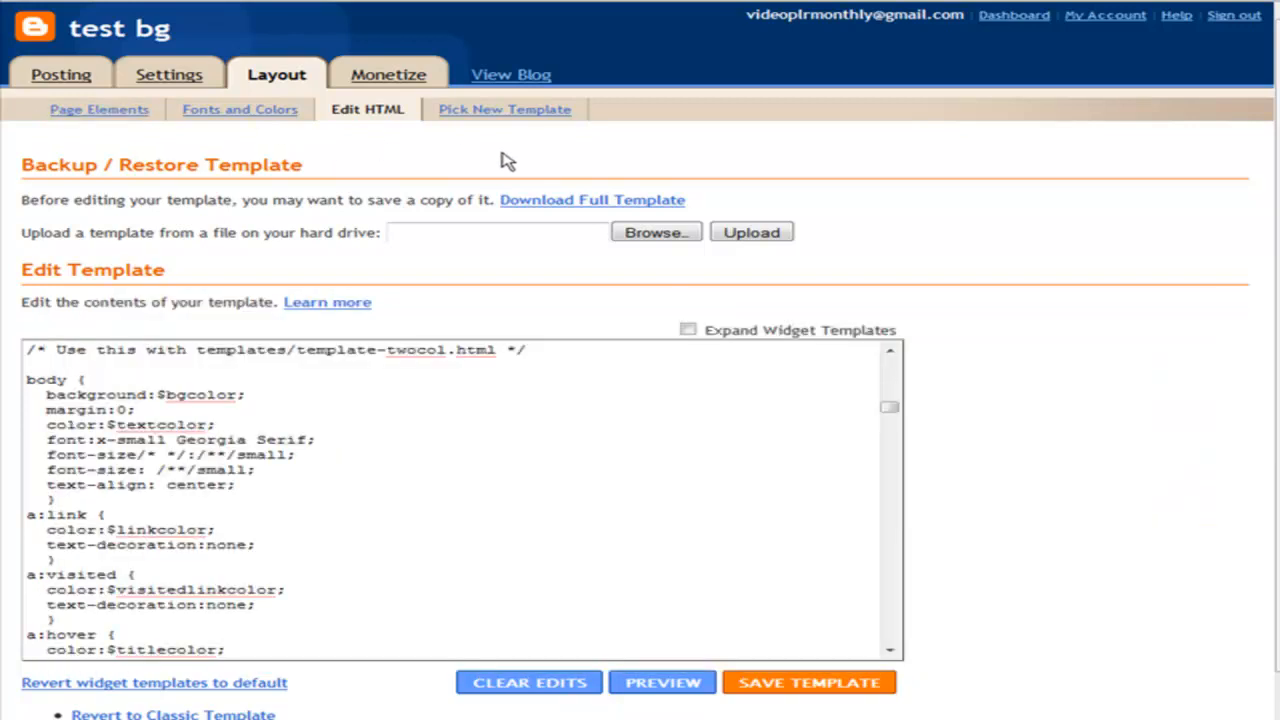
Replace the style lines inside the template's body section with the copied background code.
{"action": "left_click_drag", "start_coordinate": [46, 395], "coordinate": [337, 477]}
{"action": "left_click", "coordinate": [262, 415]}
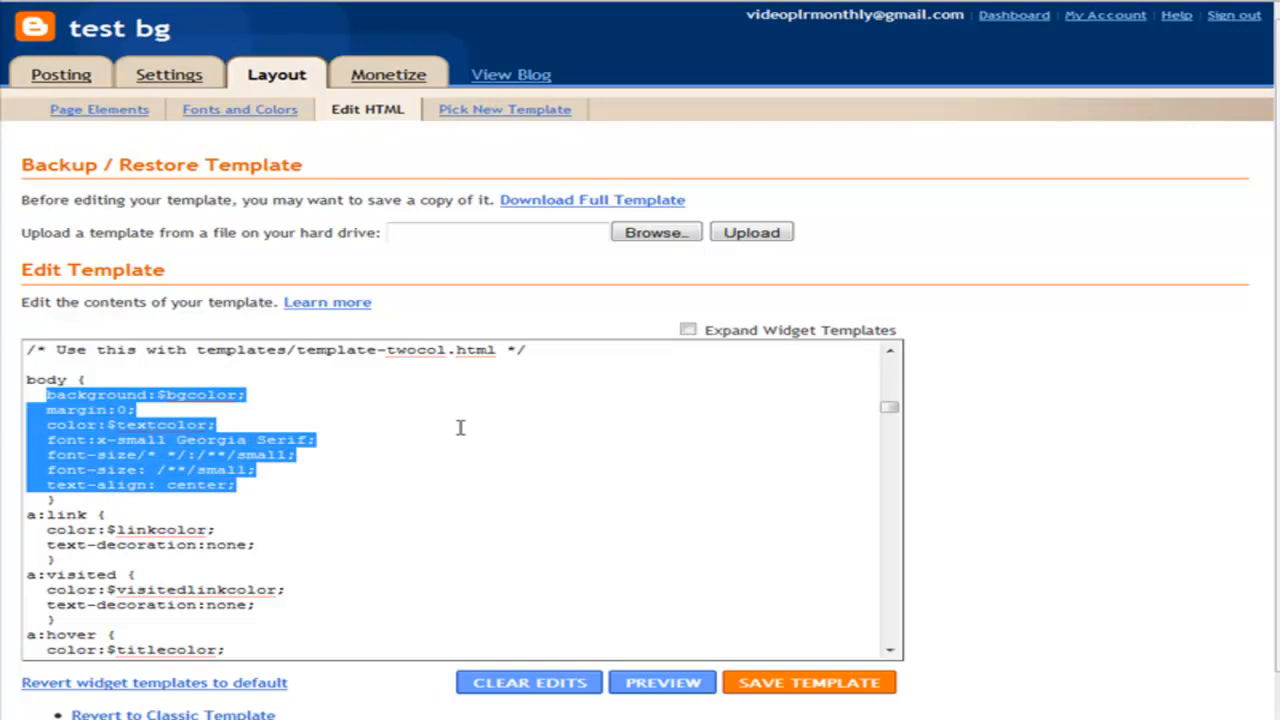
{"action": "right_click", "coordinate": [66, 424]}
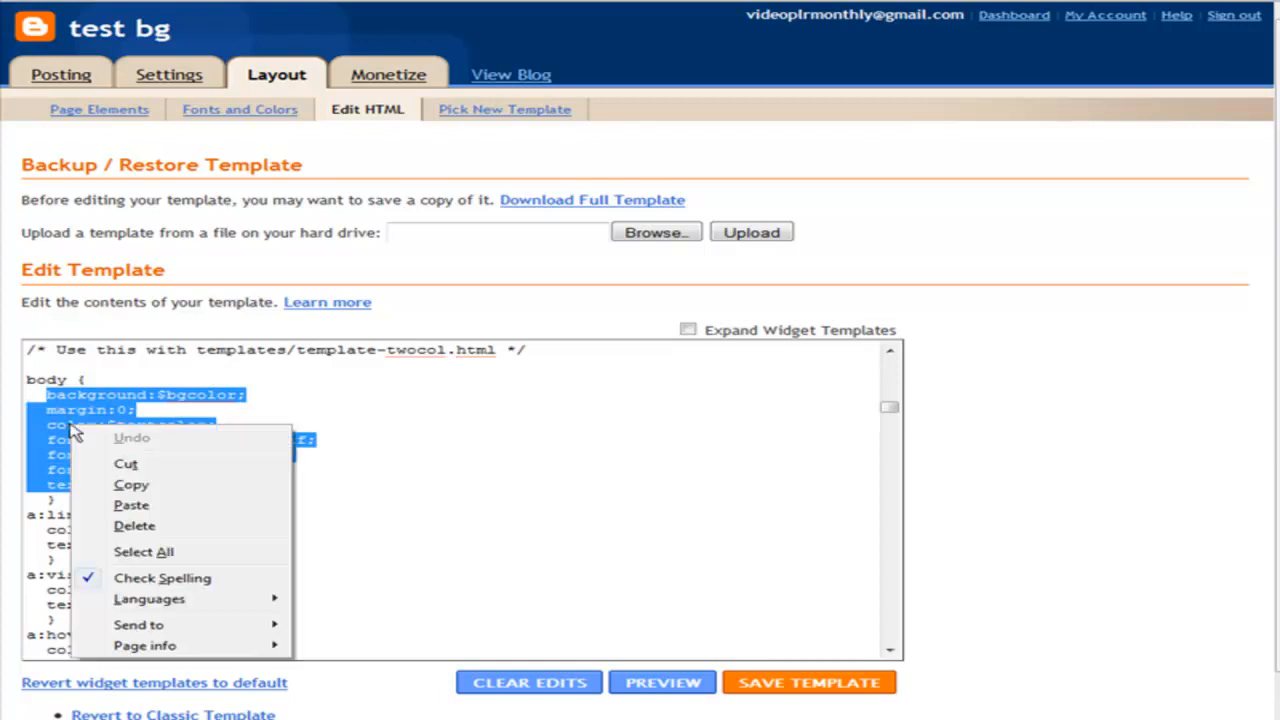
{"action": "left_click", "coordinate": [150, 490]}
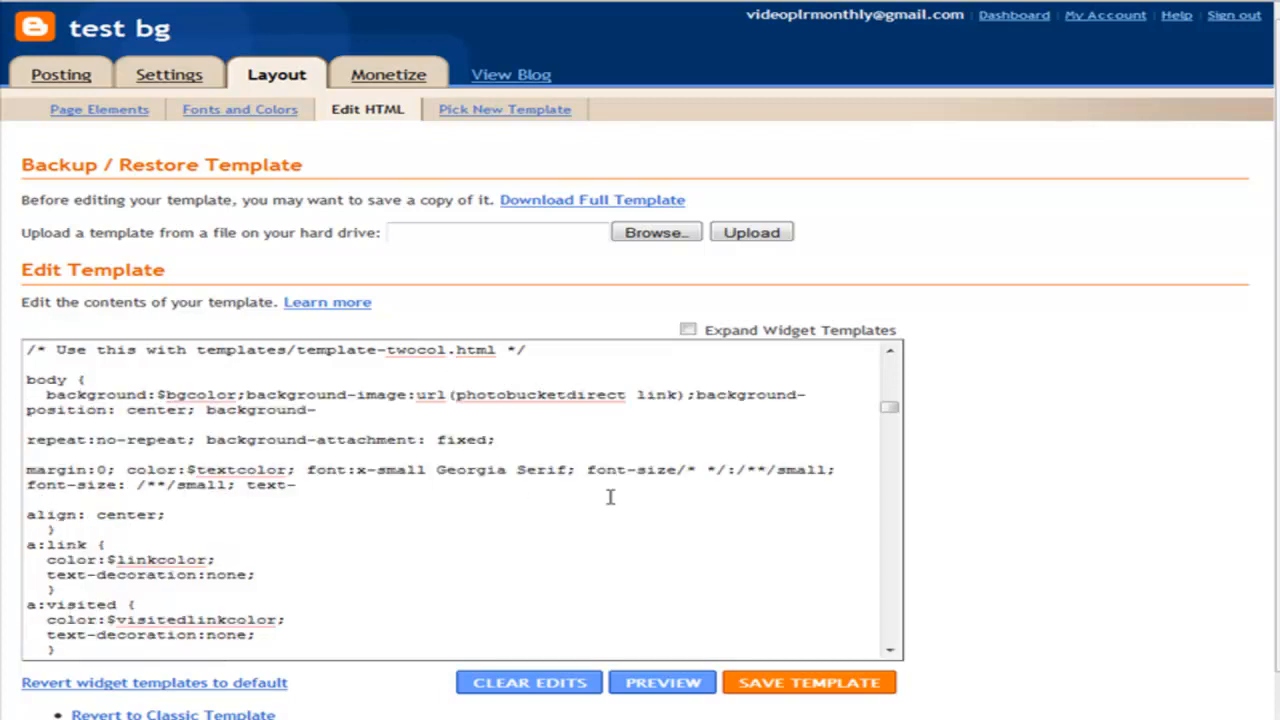
Replace the "photobucketdirect link" placeholder in the background-image url with the Direct Link of the image uploaded to Photobucket.
{"action": "scroll", "coordinate": [573, 514], "scroll_direction": "up", "scroll_amount": 1}
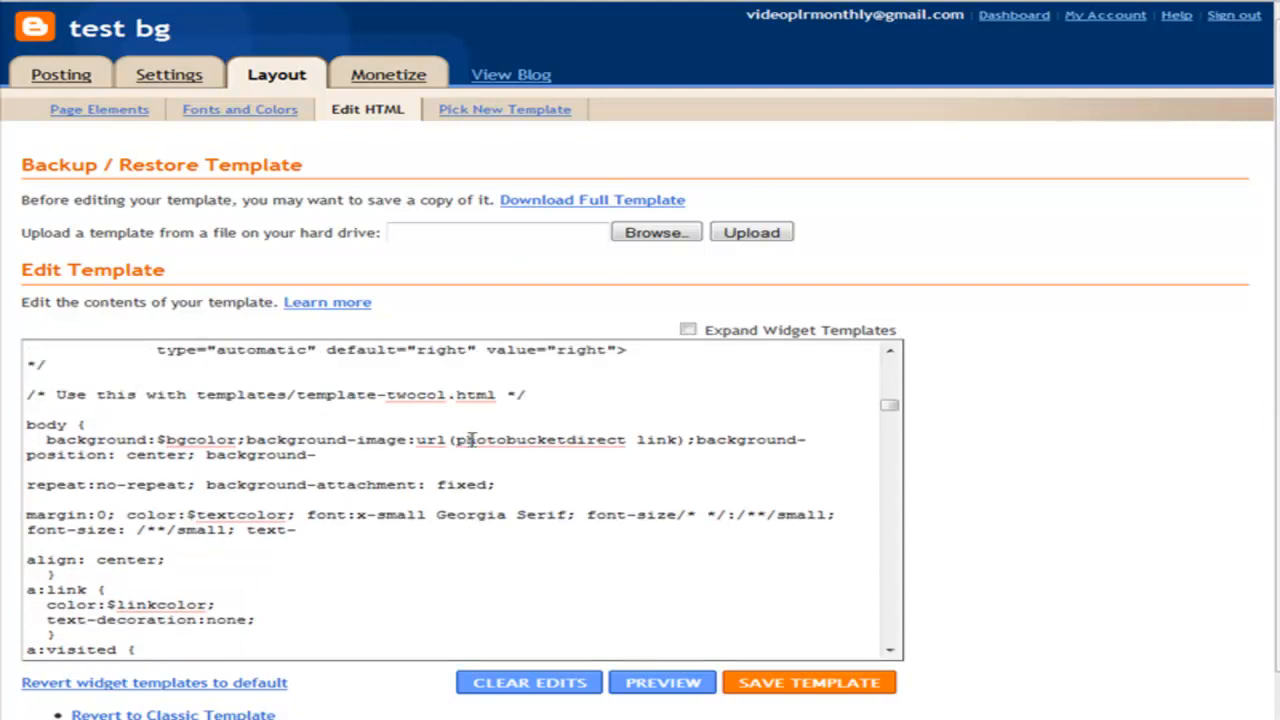
{"action": "left_click_drag", "start_coordinate": [456, 443], "coordinate": [679, 447]}
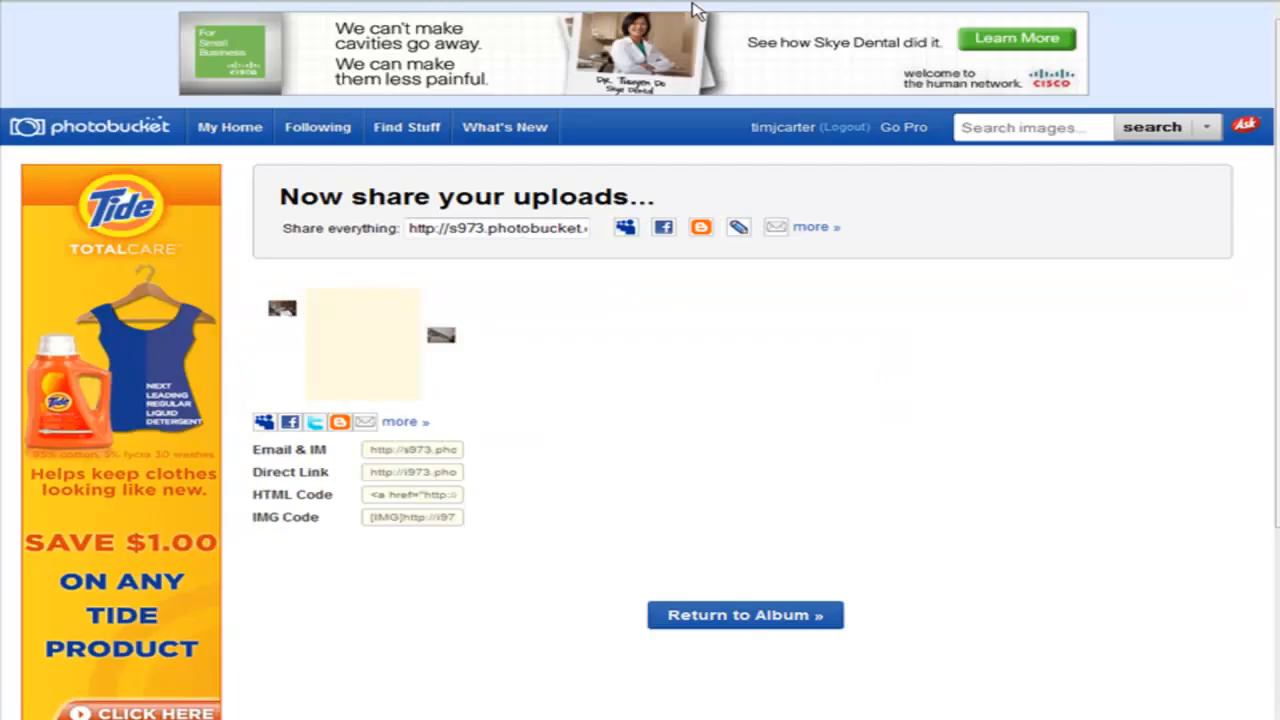
{"action": "left_click", "coordinate": [407, 476]}
{"action": "right_click", "coordinate": [409, 470]}
{"action": "left_click", "coordinate": [483, 534]}
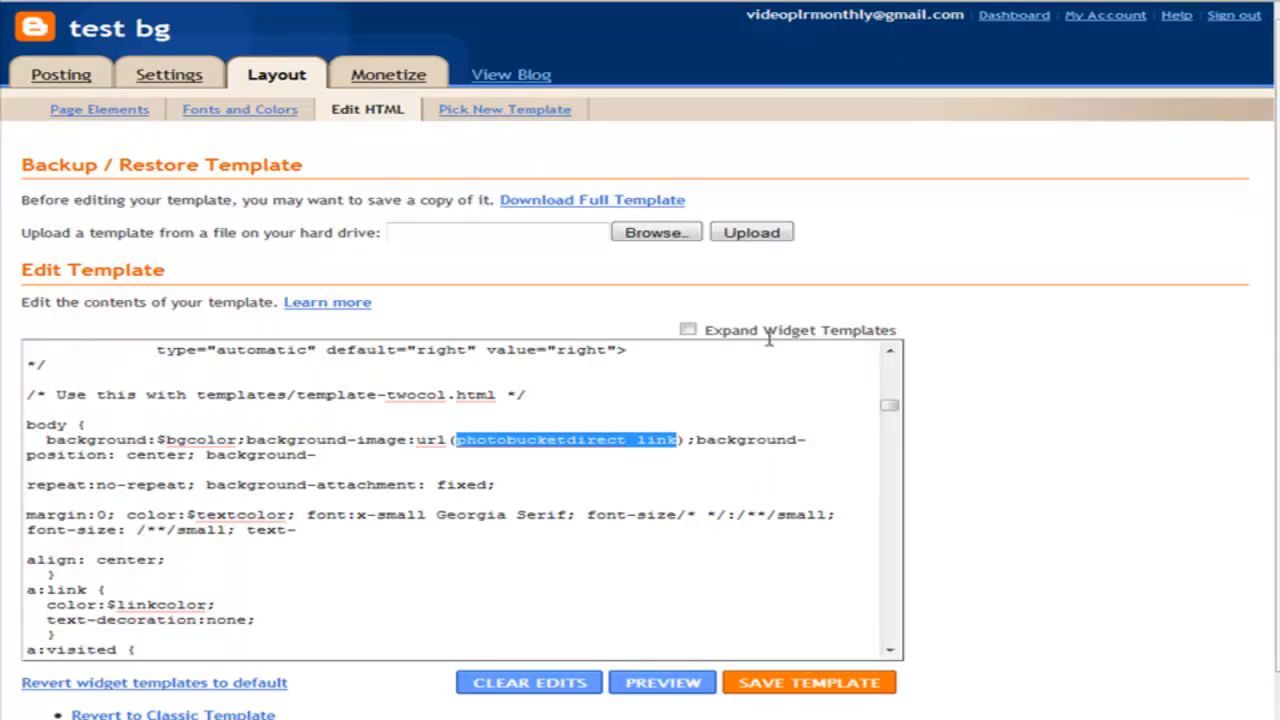
{"action": "right_click", "coordinate": [593, 441]}
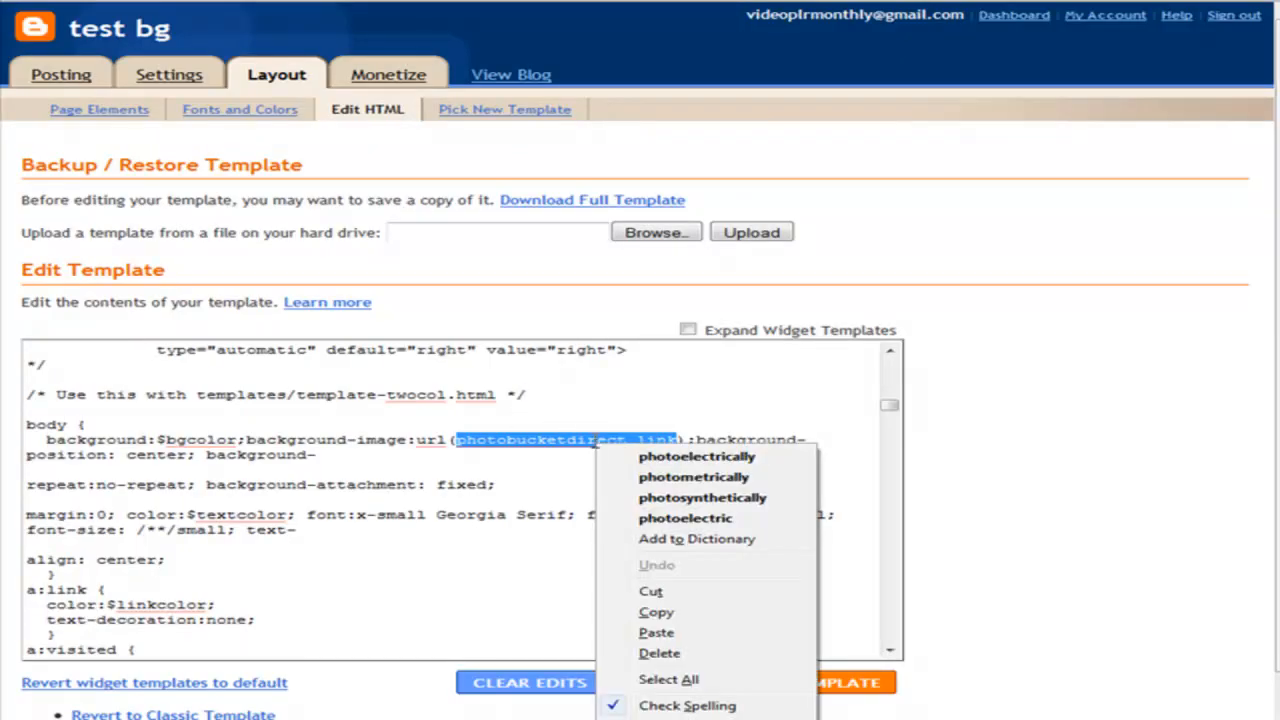
{"action": "left_click", "coordinate": [657, 632]}
Delete the 1px solid $bordercolor border lines from the #header-wrapper and #header sections of the template.
{"action": "scroll", "coordinate": [563, 410], "scroll_direction": "down", "scroll_amount": 3}
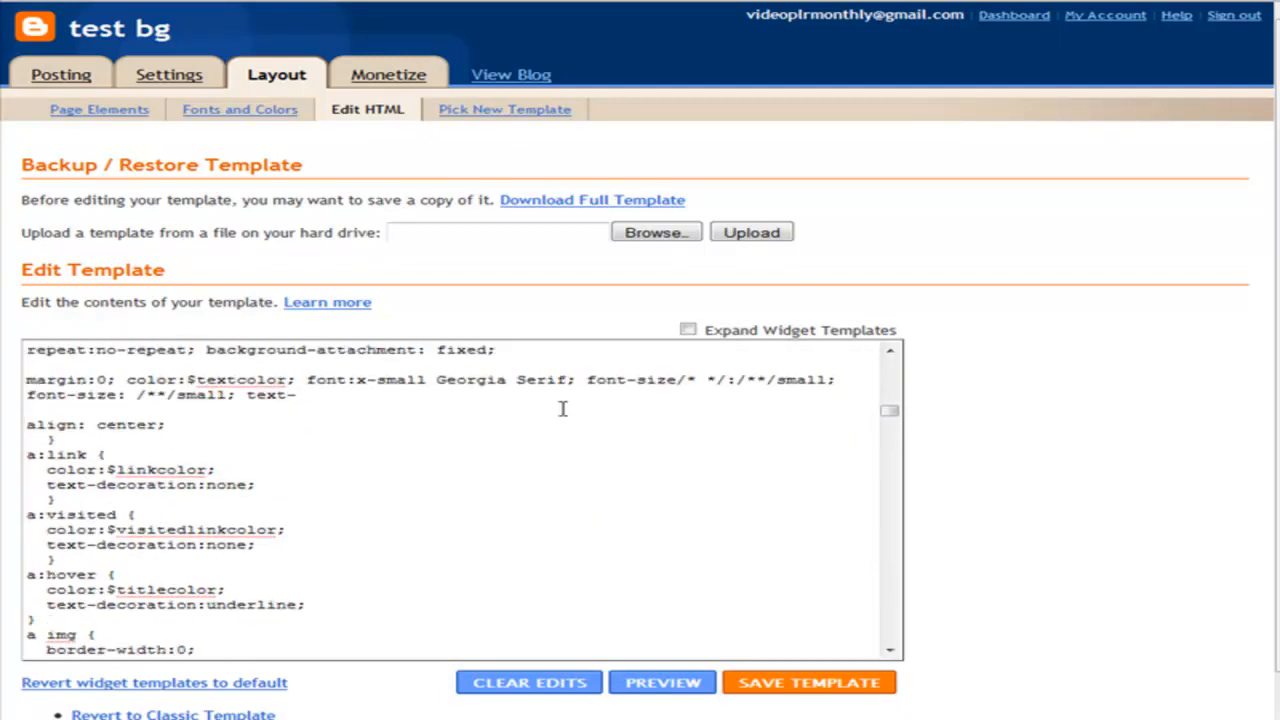
{"action": "scroll", "coordinate": [470, 472], "scroll_direction": "down", "scroll_amount": 5}
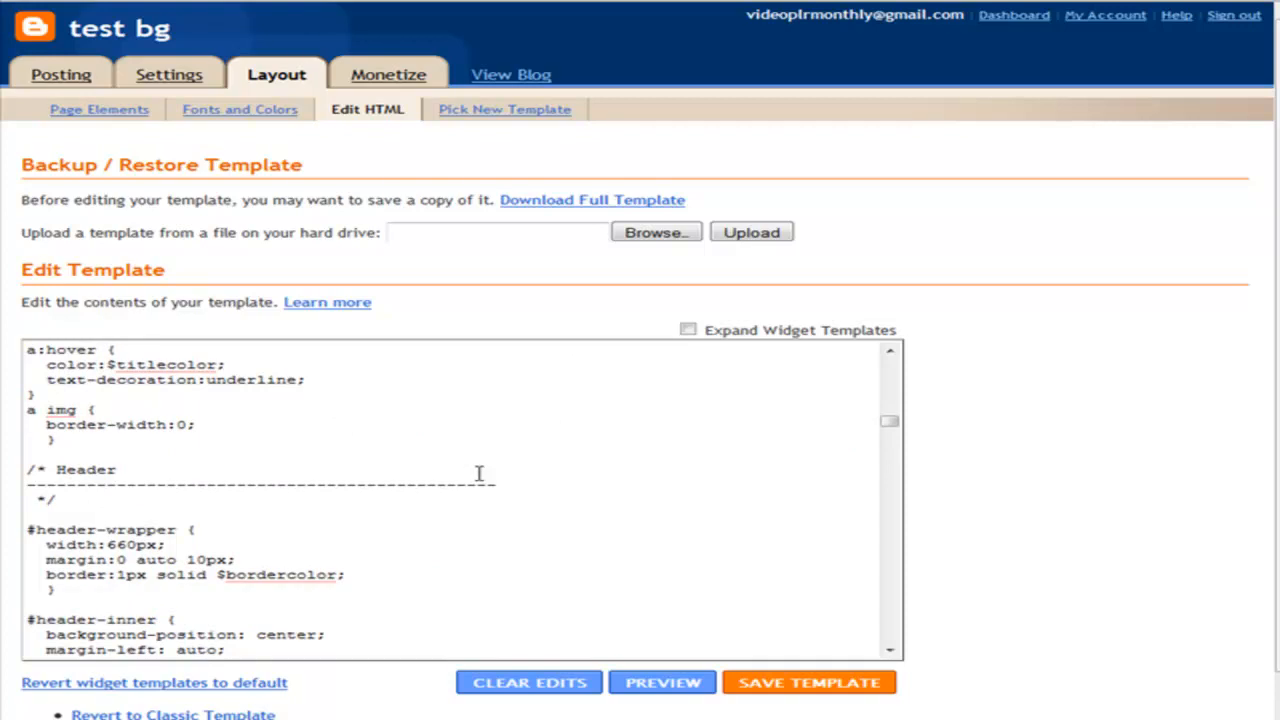
{"action": "scroll", "coordinate": [479, 473], "scroll_direction": "down", "scroll_amount": 2}
{"action": "left_click", "coordinate": [222, 441]}
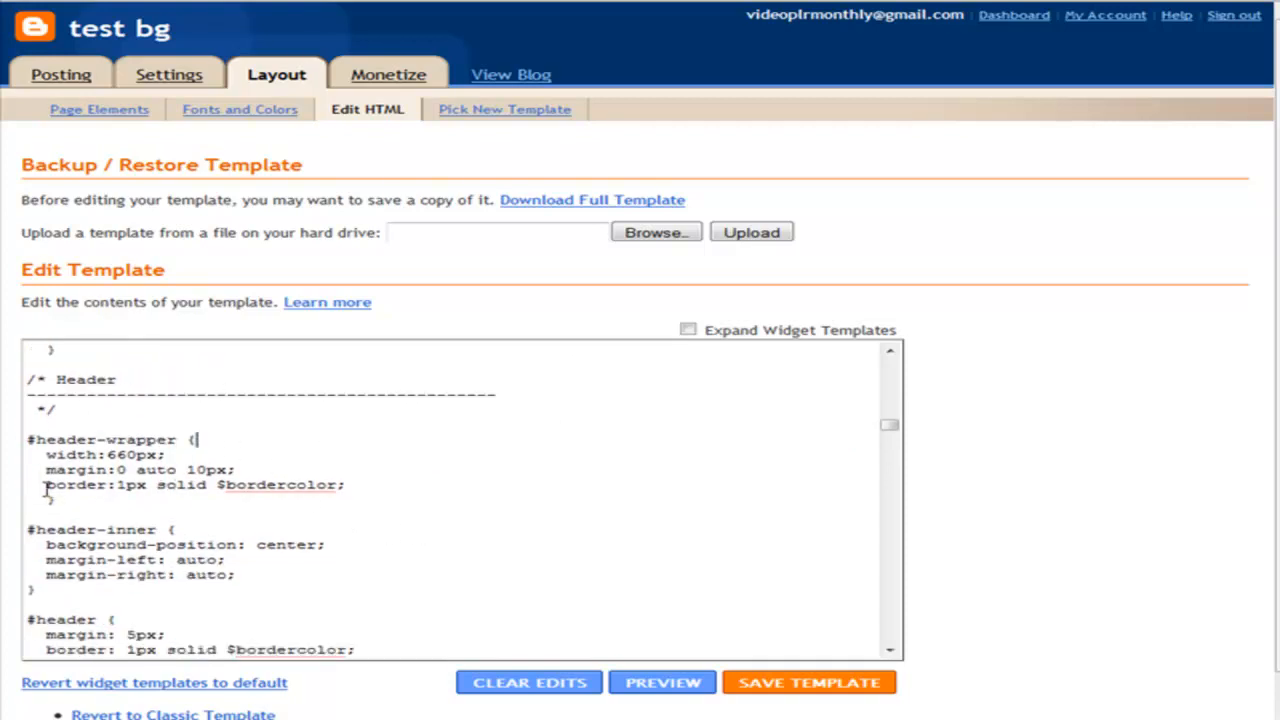
{"action": "left_click_drag", "start_coordinate": [45, 487], "coordinate": [383, 483]}
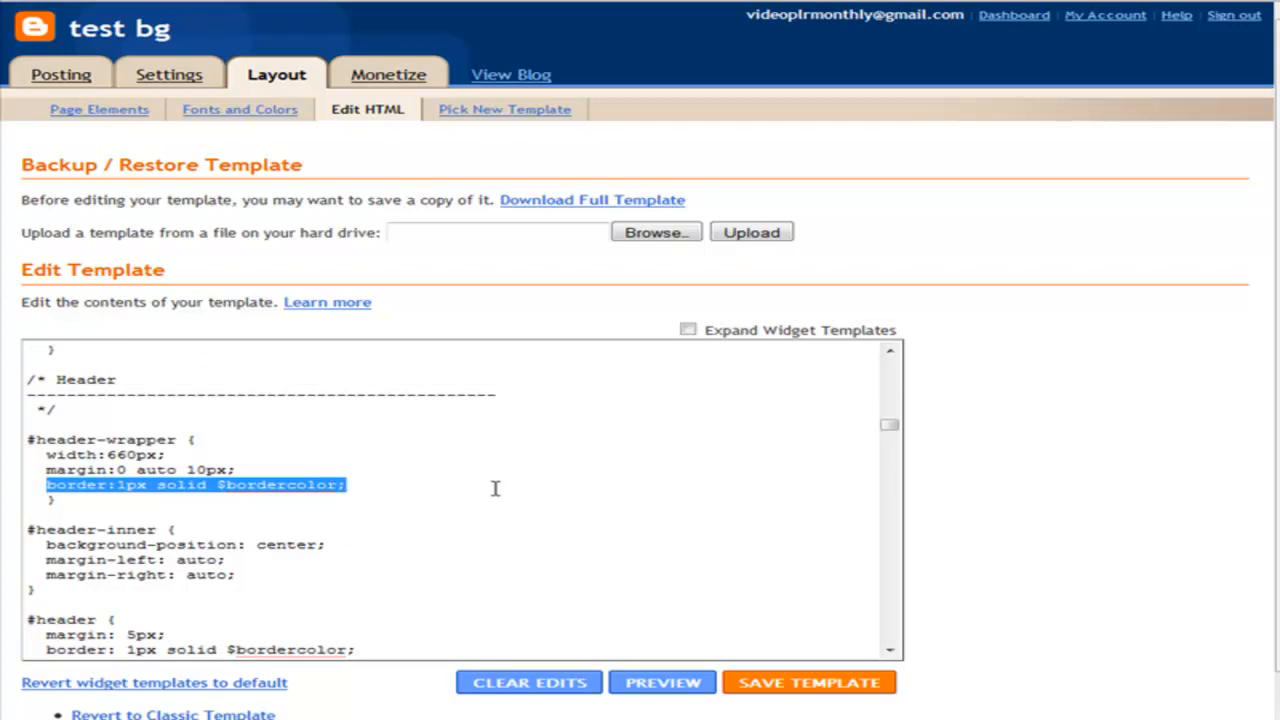
{"action": "key", "text": "Delete"}
{"action": "scroll", "coordinate": [300, 606], "scroll_direction": "down", "scroll_amount": 4}
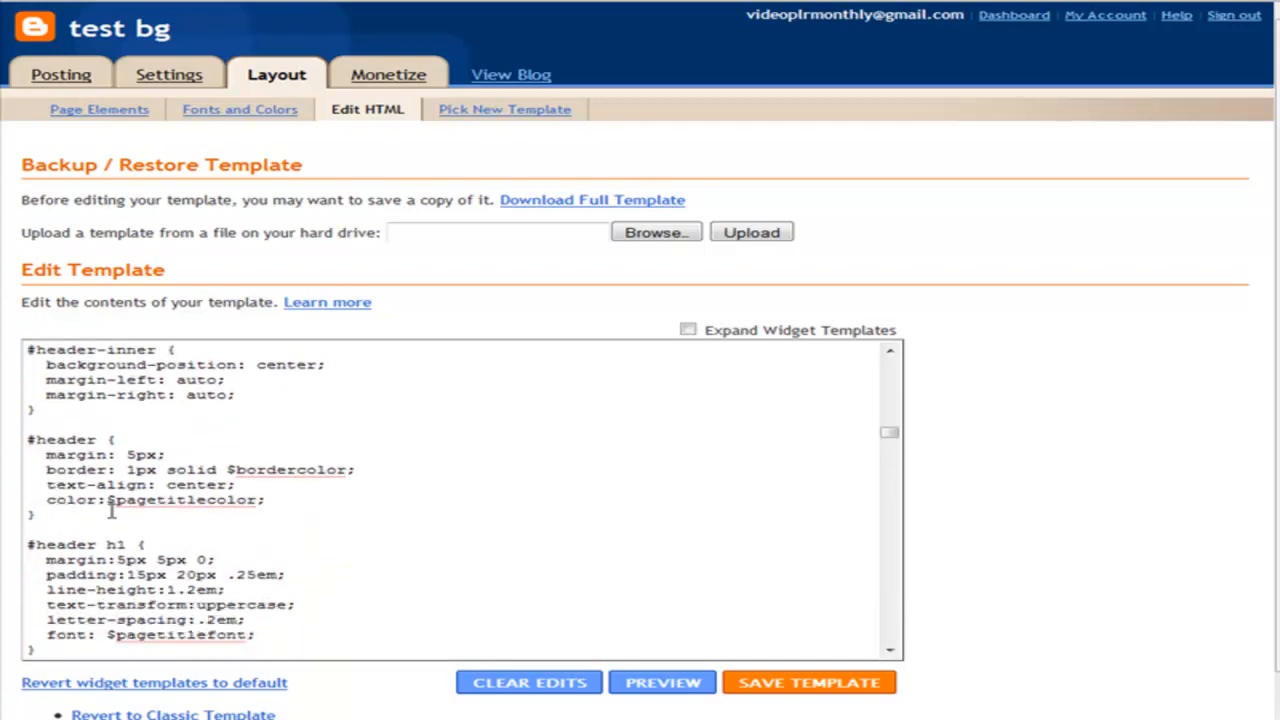
{"action": "left_click_drag", "start_coordinate": [44, 470], "coordinate": [420, 476]}
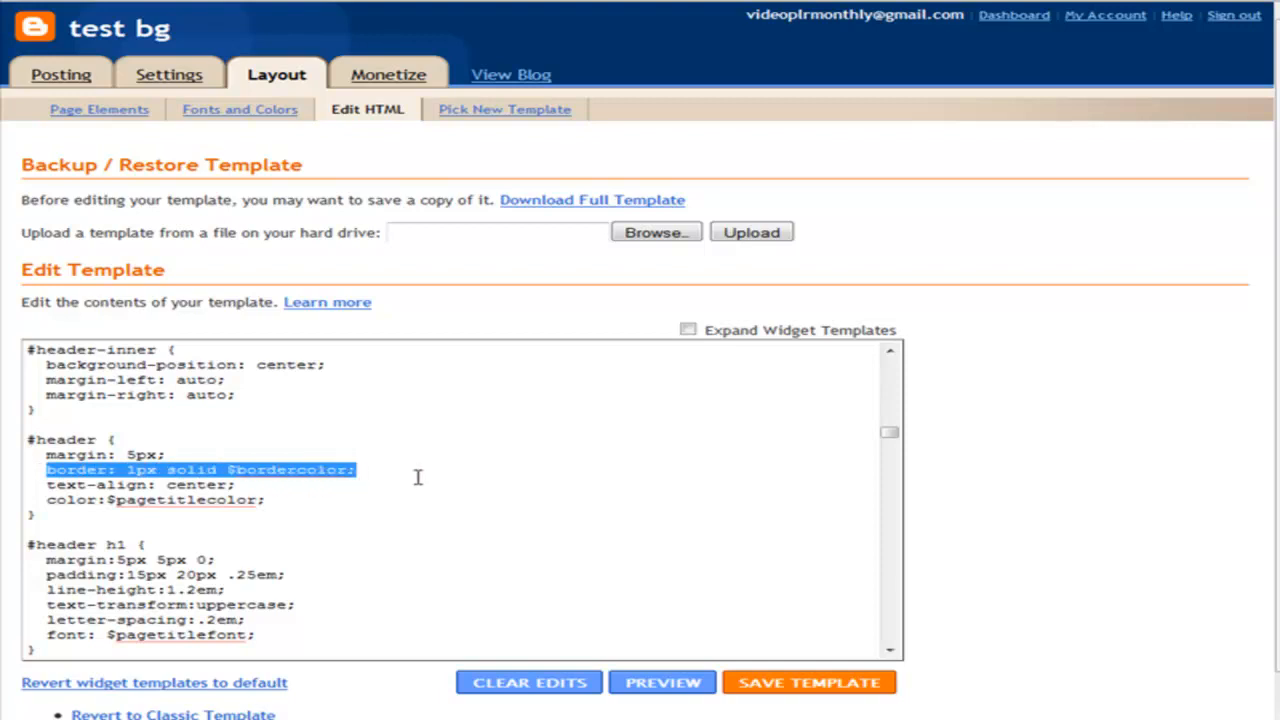
{"action": "key", "text": "Delete"}
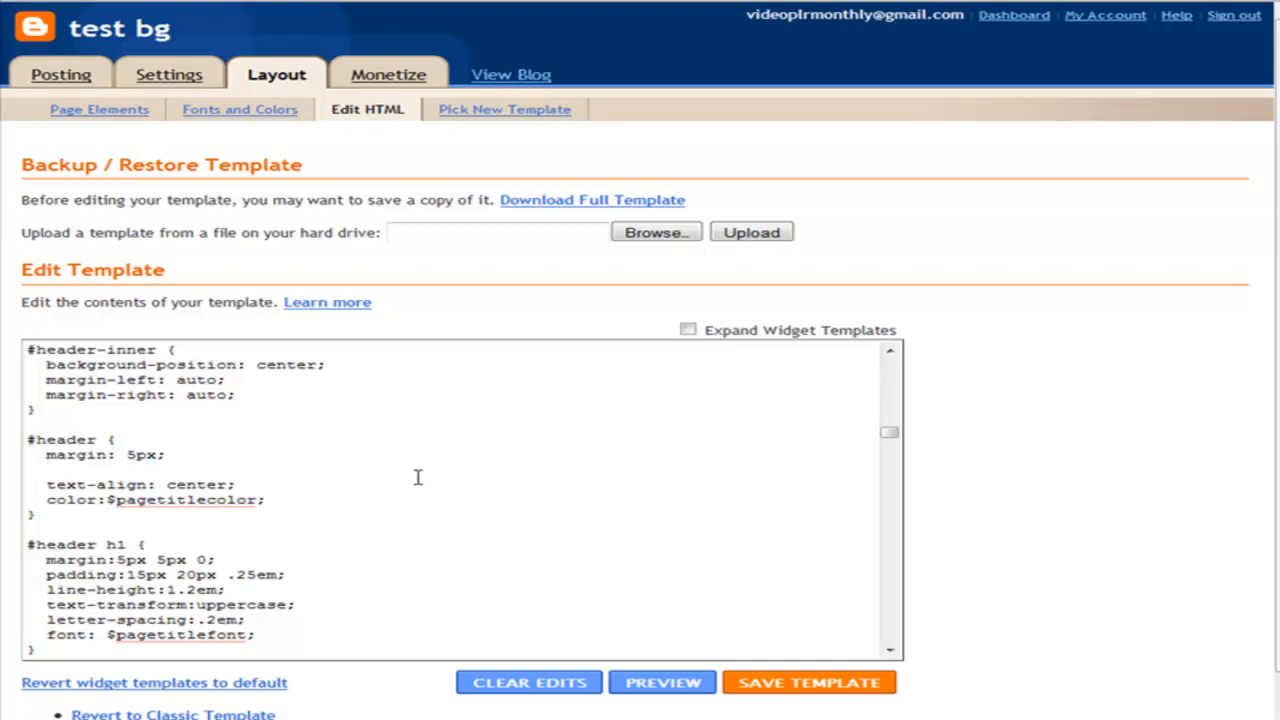
Set the width in the template's #outer-wrapper section to 700px.
{"action": "scroll", "coordinate": [418, 477], "scroll_direction": "down", "scroll_amount": 5}
{"action": "scroll", "coordinate": [418, 477], "scroll_direction": "down", "scroll_amount": 6}
{"action": "scroll", "coordinate": [415, 480], "scroll_direction": "down", "scroll_amount": 3}
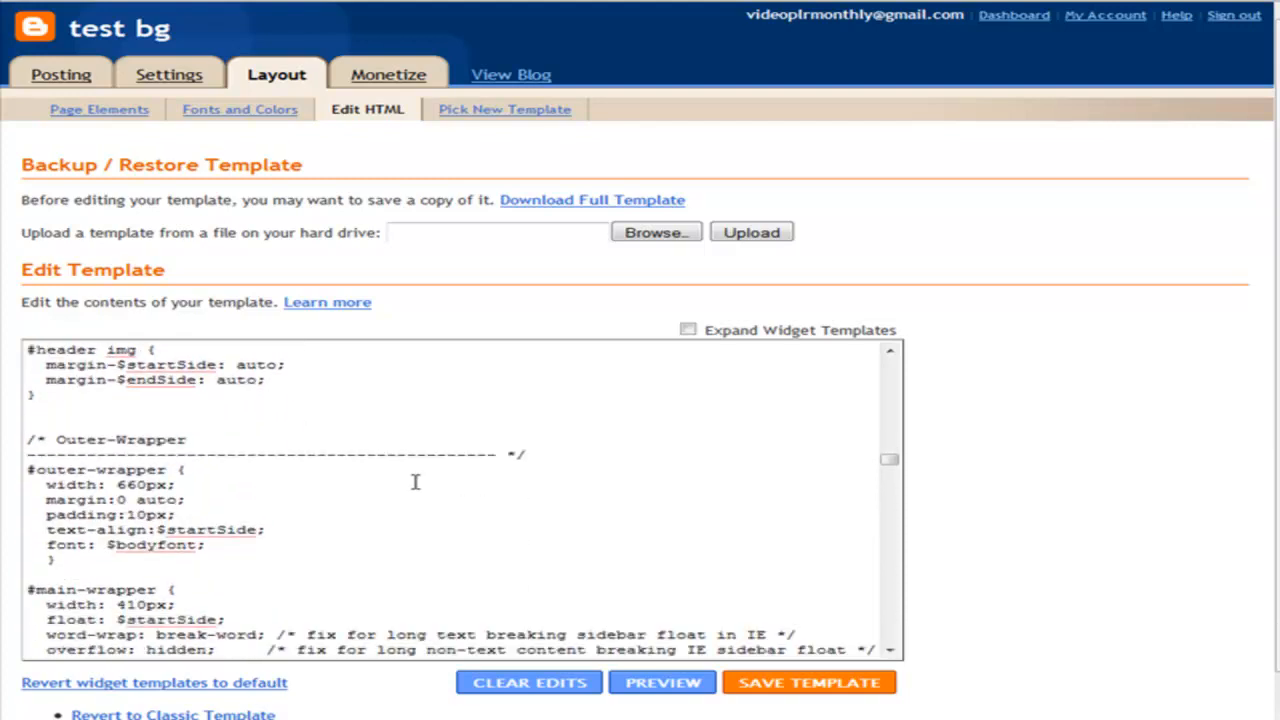
{"action": "scroll", "coordinate": [415, 482], "scroll_direction": "down", "scroll_amount": 2}
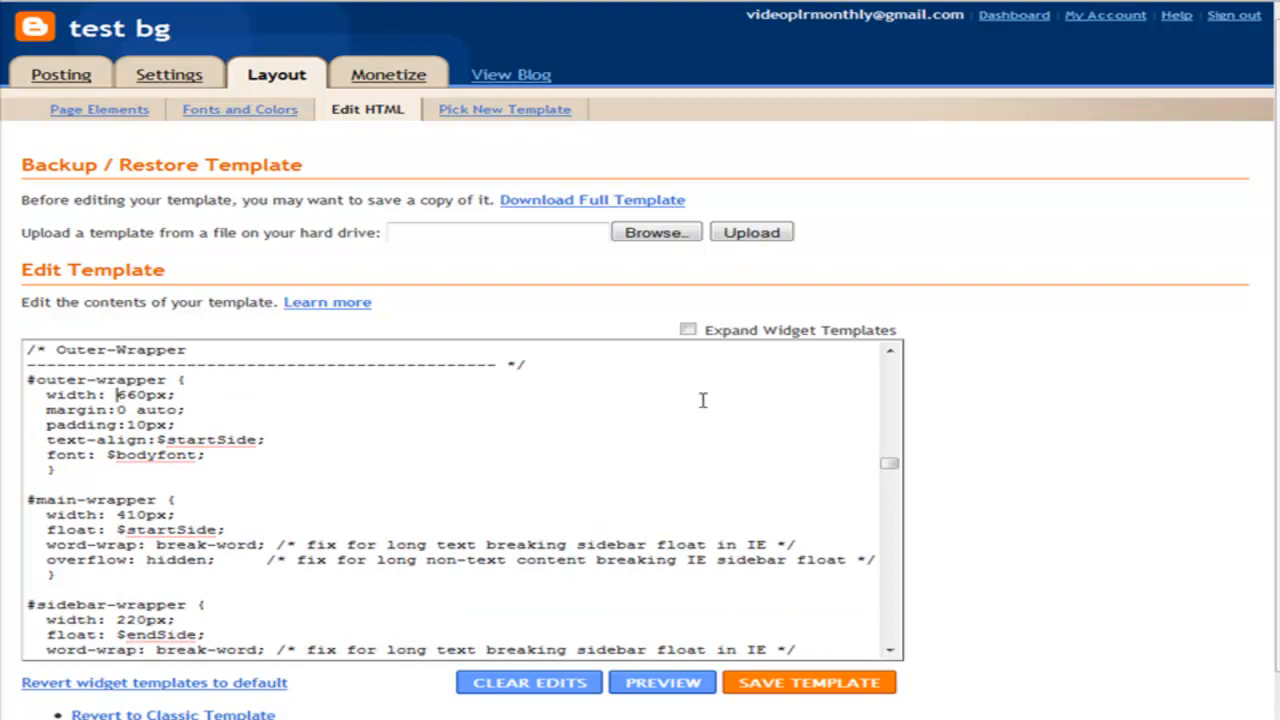
{"action": "key", "text": "Delete"}
{"action": "key", "text": "Delete"}
{"action": "type", "text": "70"}
Set the width in the #main-wrapper section to 700px, and save the template to view the blog with it.
{"action": "scroll", "coordinate": [400, 522], "scroll_direction": "down", "scroll_amount": 1}
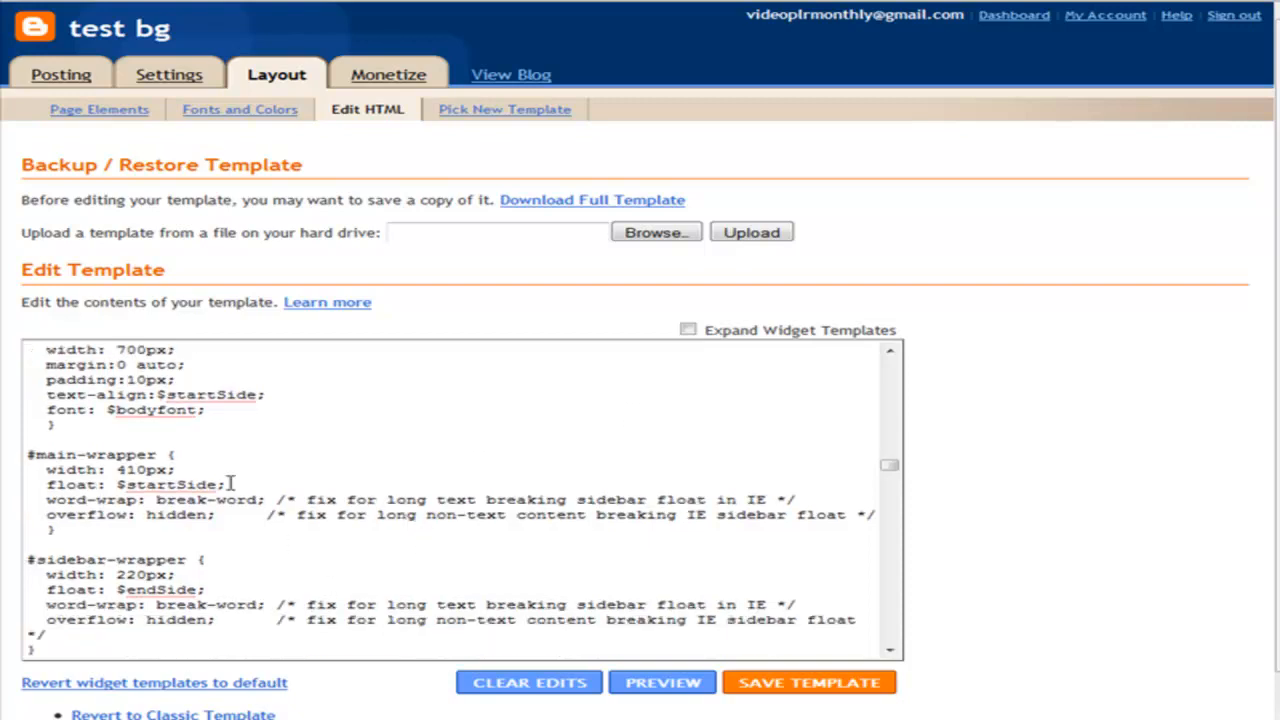
{"action": "left_click", "coordinate": [116, 469]}
{"action": "key", "text": "Delete"}
{"action": "key", "text": "Delete"}
{"action": "type", "text": "70"}
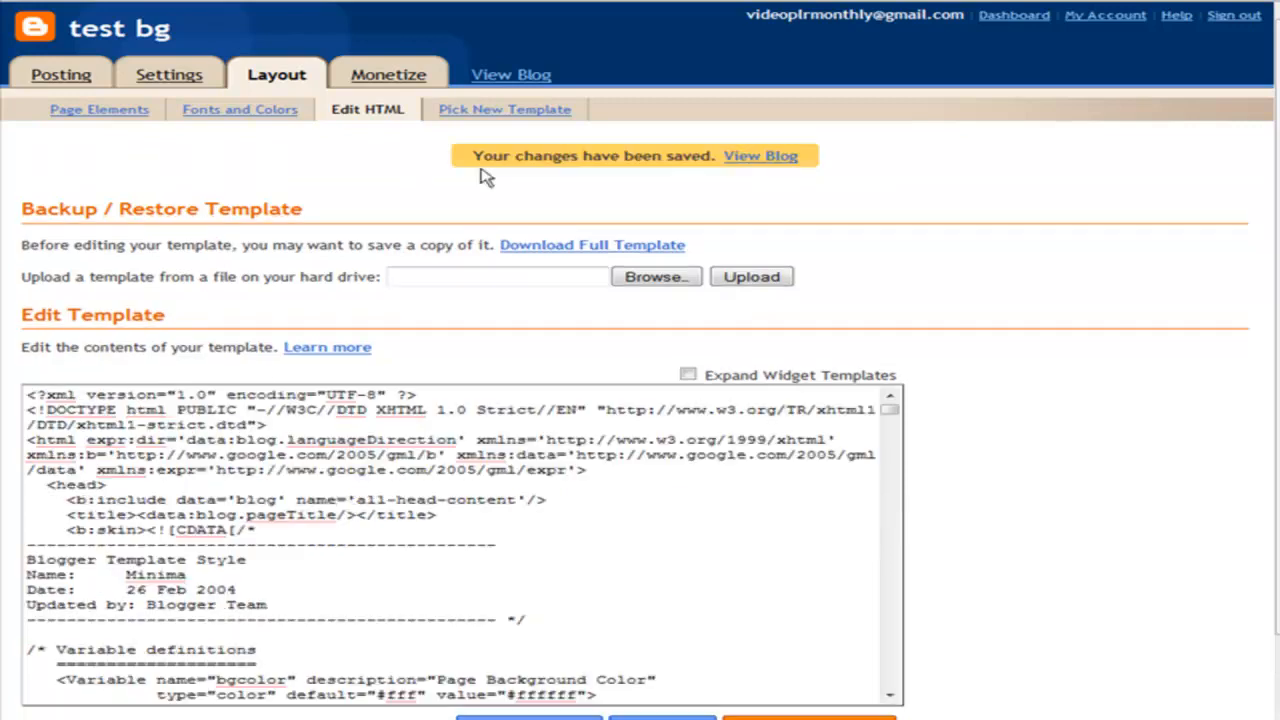
{"action": "left_click", "coordinate": [540, 80]}
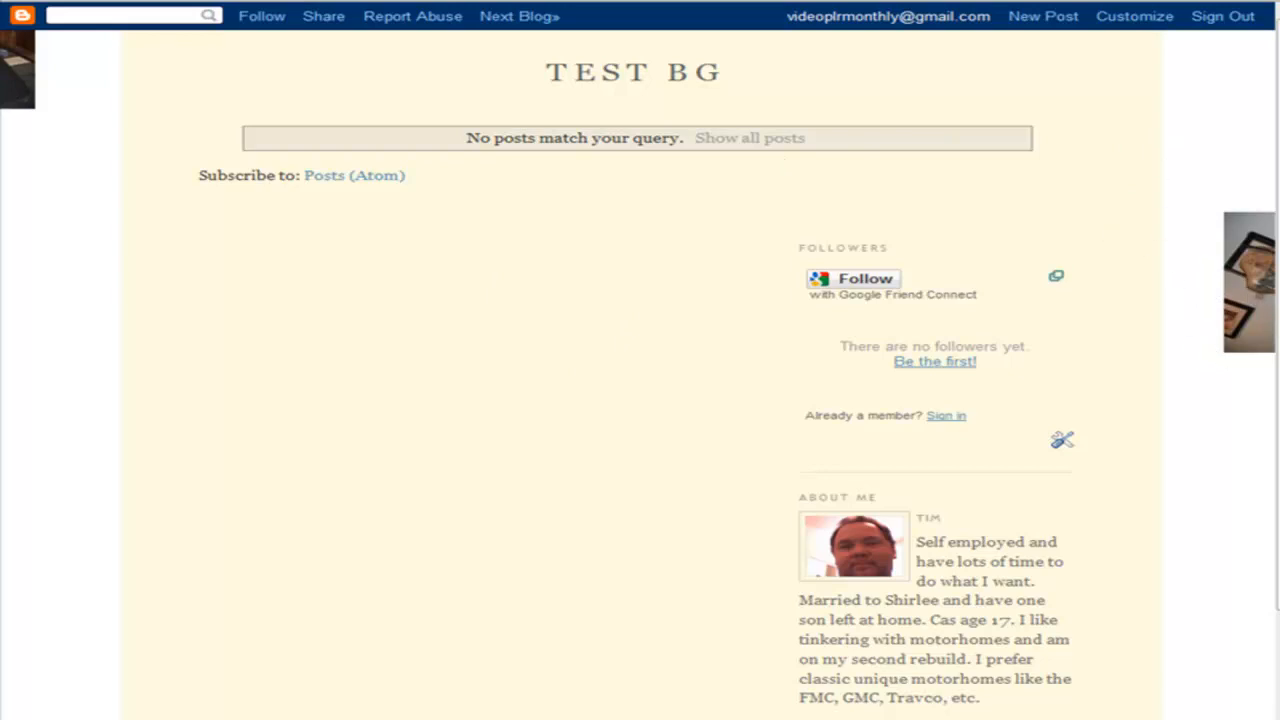
In Paint.NET, move the selected photo to the canvas's upper right with its top left at 1190, 18 pixels, and return to the blog.
{"action": "left_click", "coordinate": [805, 718]}
{"action": "left_click_drag", "start_coordinate": [1007, 350], "coordinate": [943, 207]}
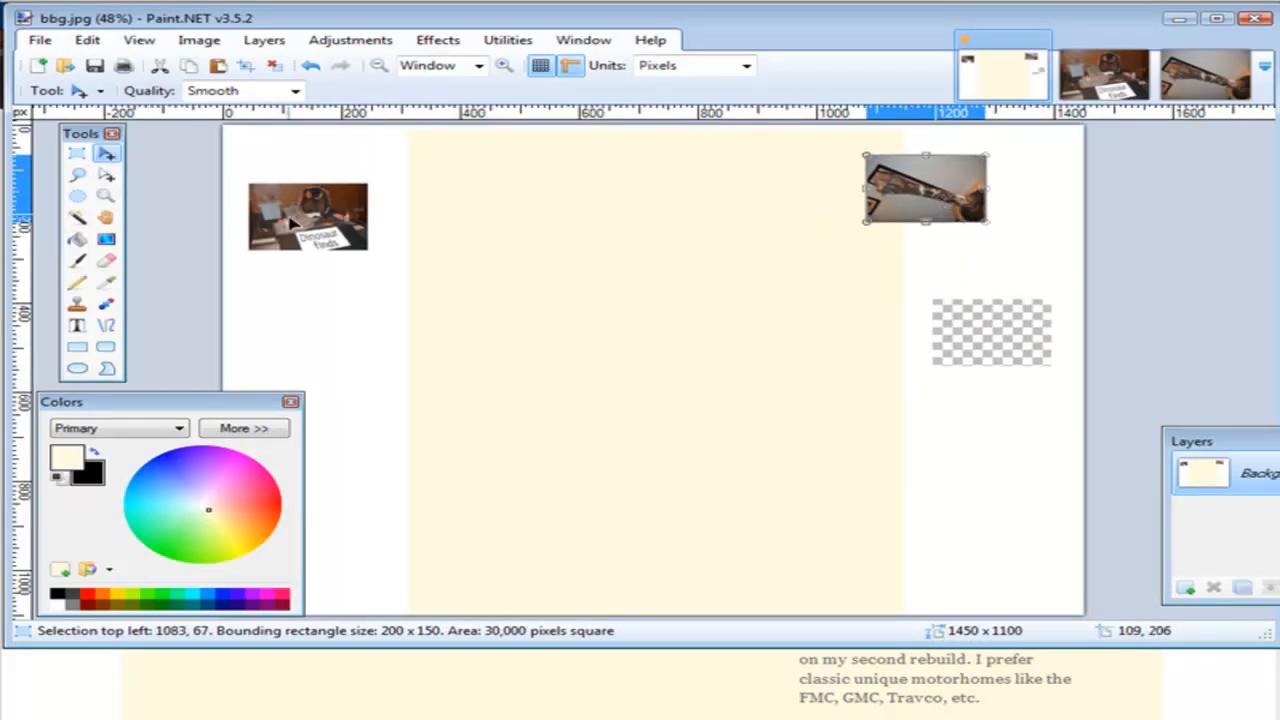
{"action": "left_click_drag", "start_coordinate": [294, 224], "coordinate": [359, 193]}
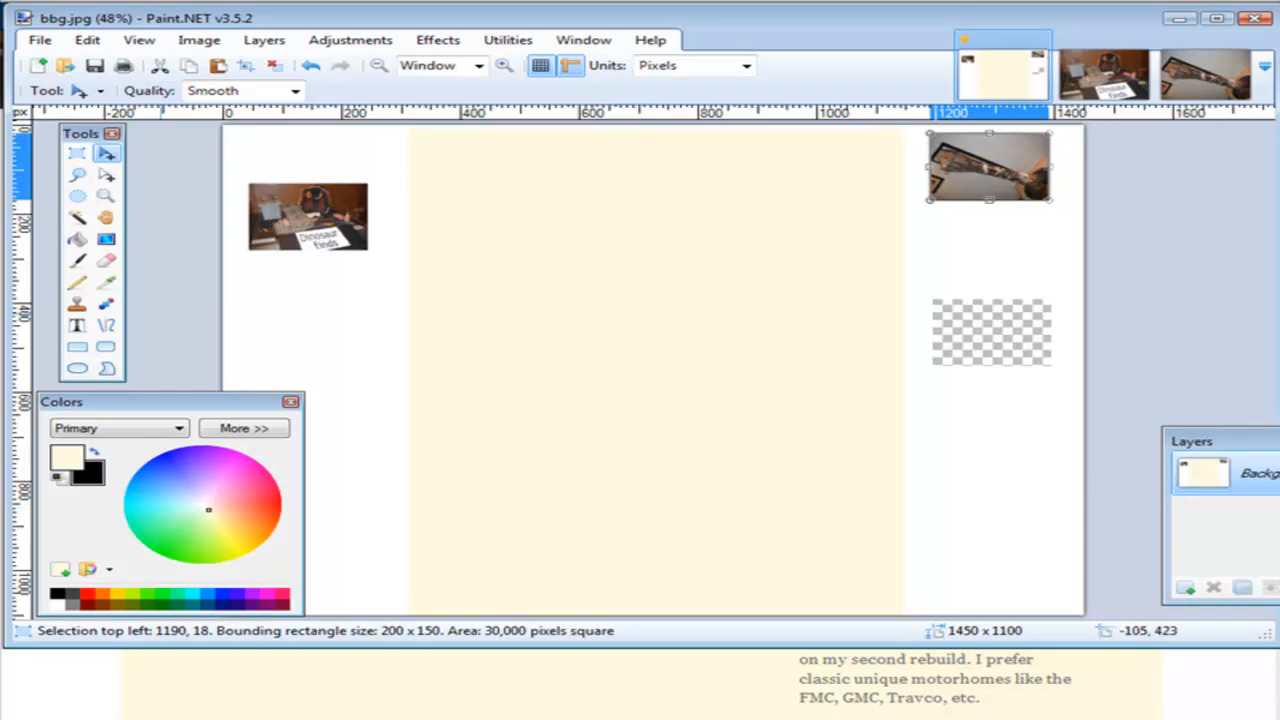
{"action": "key", "text": "alt+Tab"}
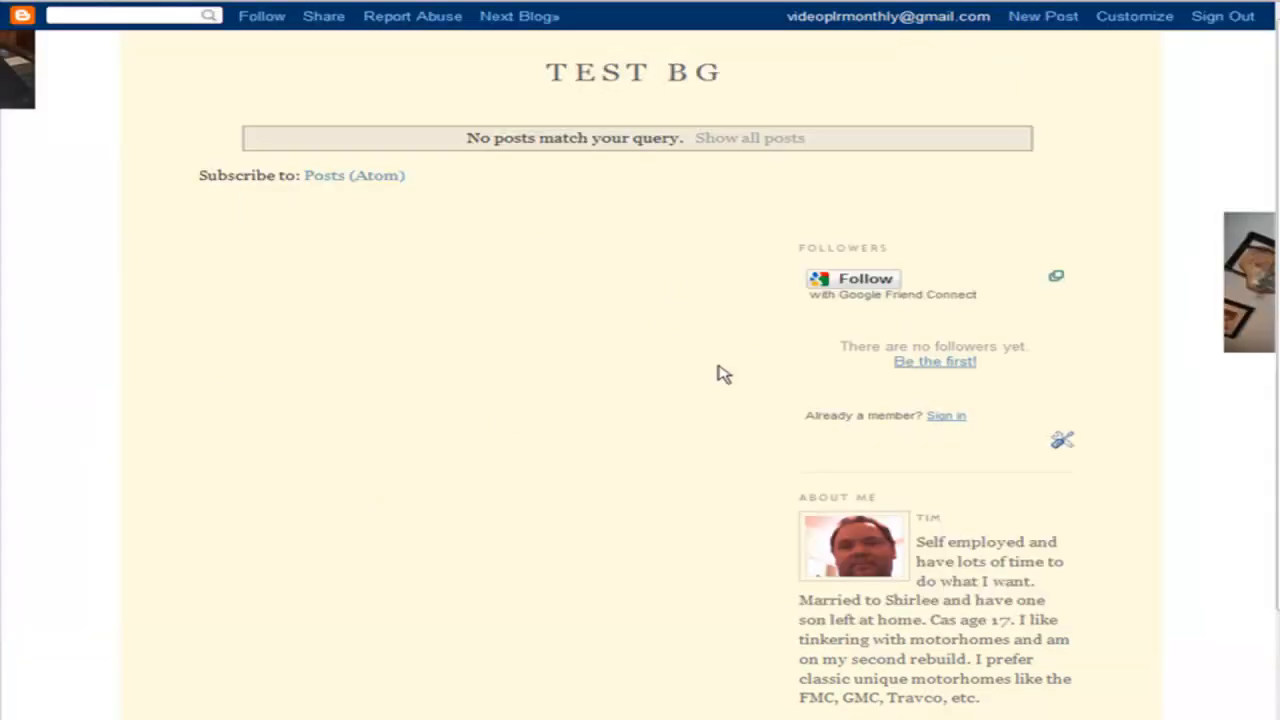